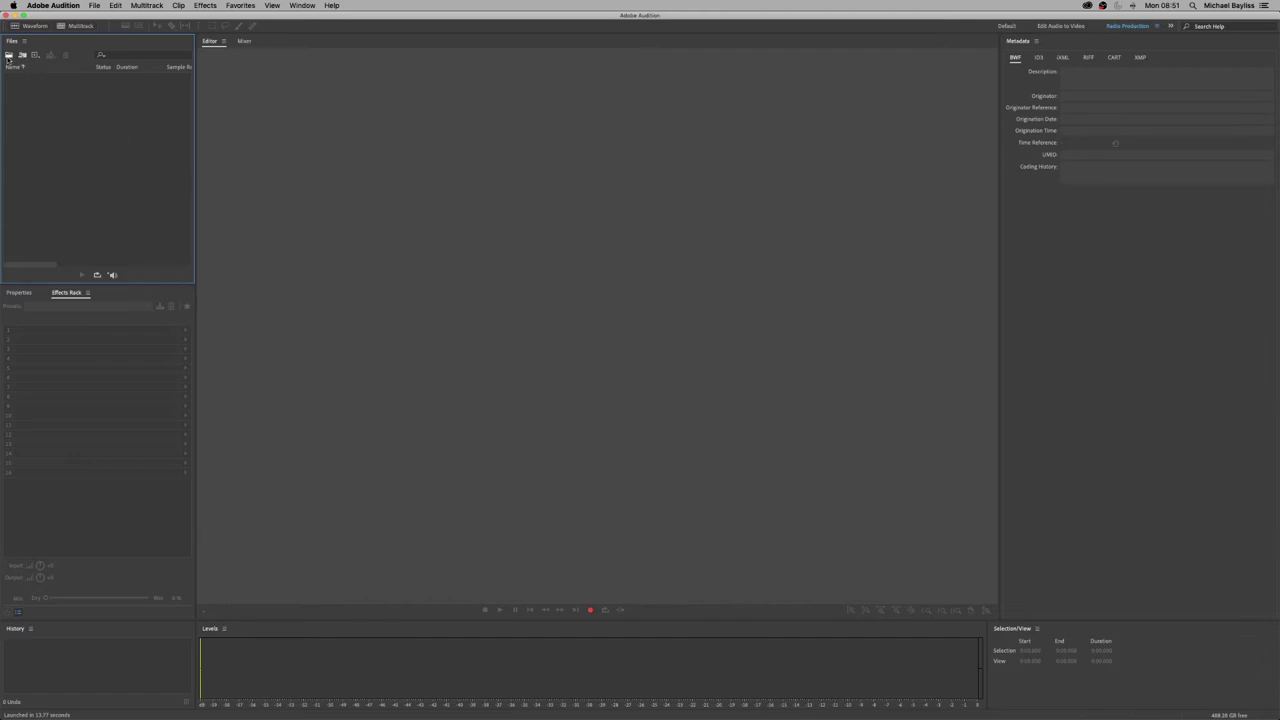
# Open the Upbeat Party mp3 and recording part 2.wav together from the Files panel.
pyautogui.doubleClick(169, 176)
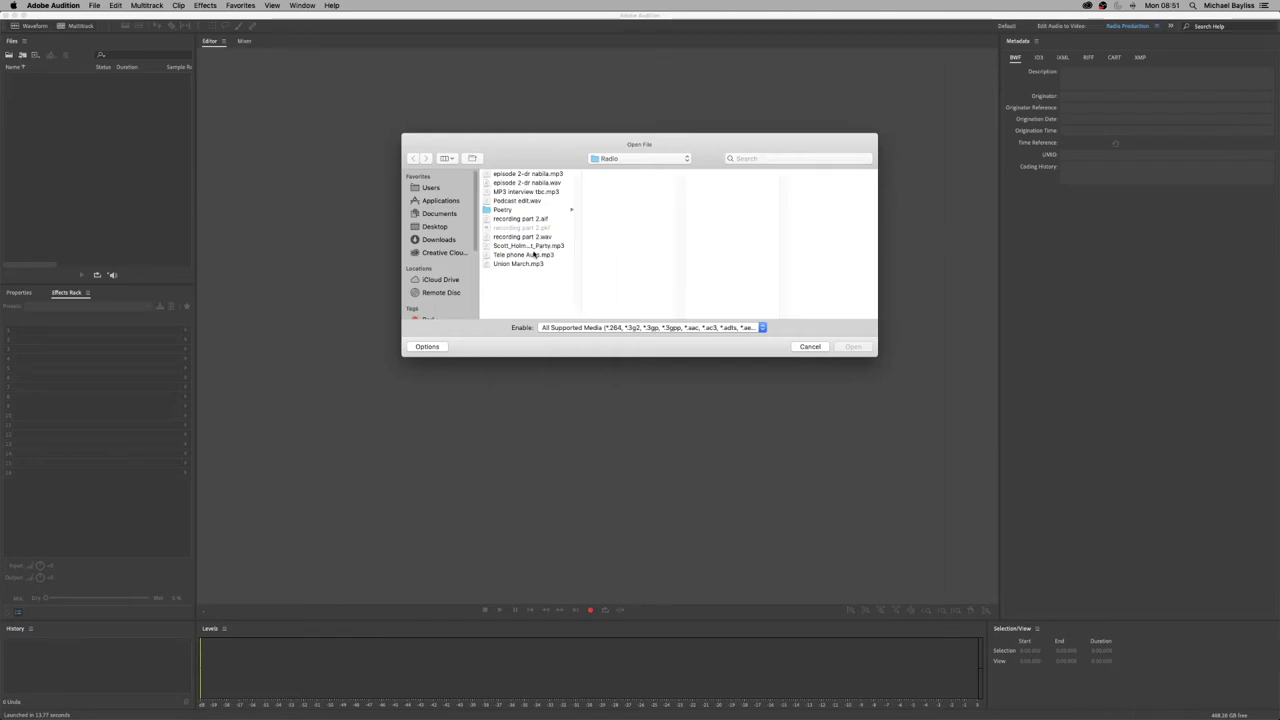
pyautogui.click(528, 246)
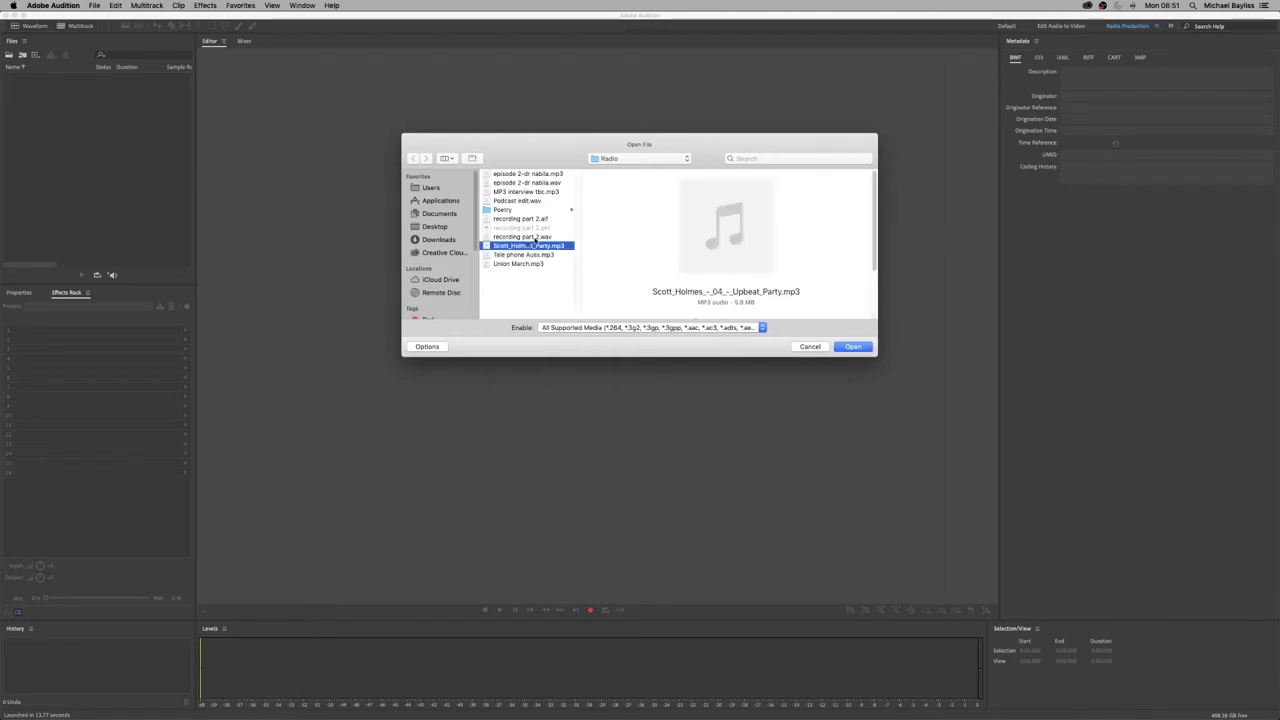
pyautogui.rightClick(532, 245)
pyautogui.click(519, 238)
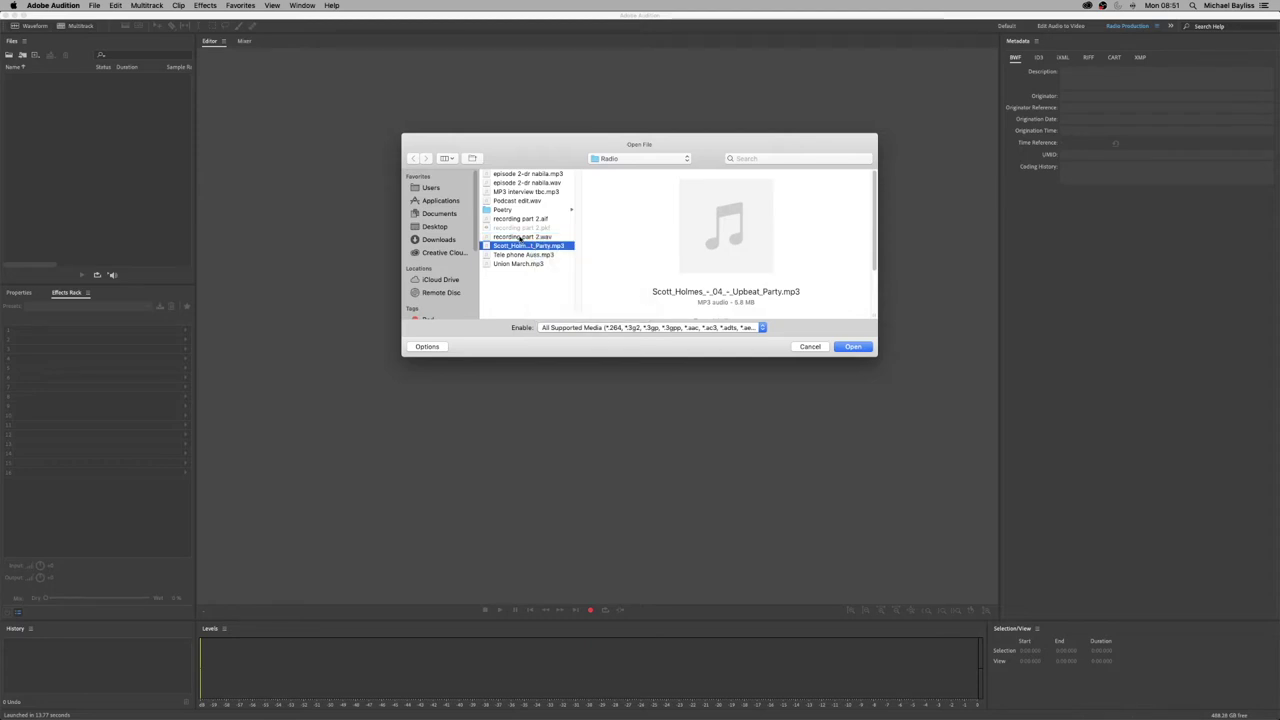
pyautogui.keyDown('super'); pyautogui.click(519, 238); pyautogui.keyUp('super')
pyautogui.click(852, 347)
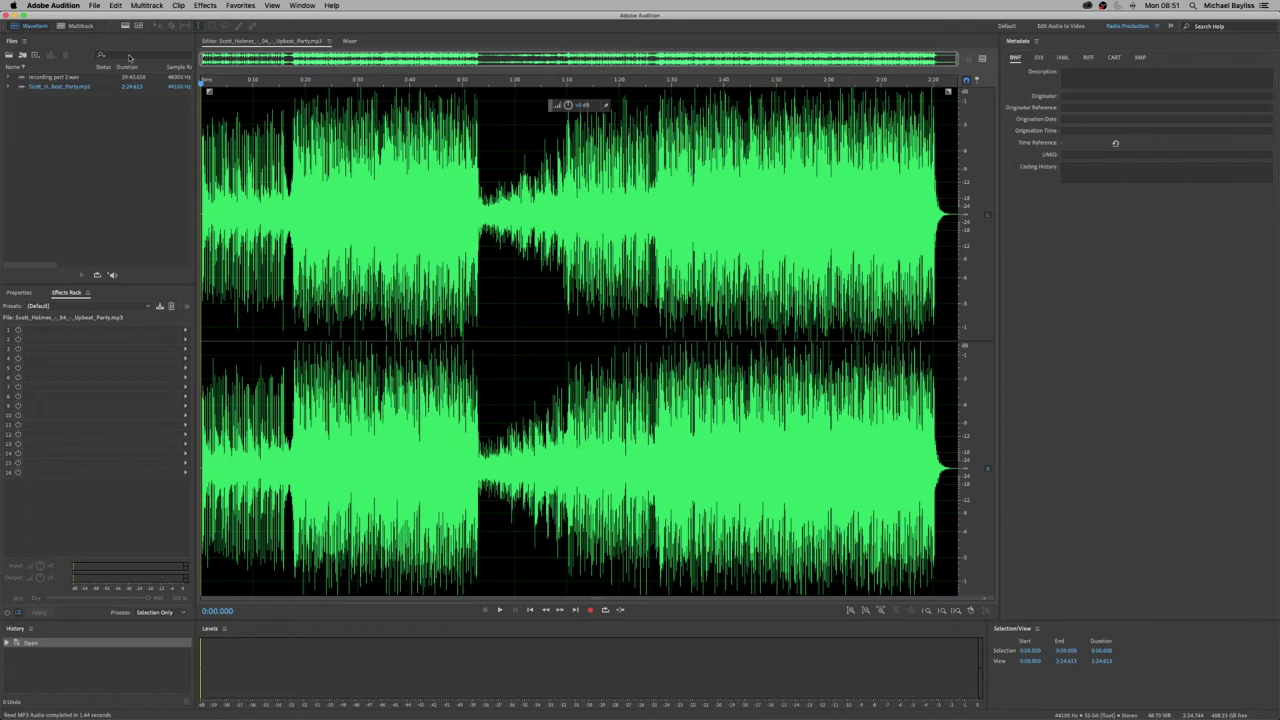
# Create a new multitrack session named Podcast edit, overwriting the existing one.
pyautogui.click(79, 27)
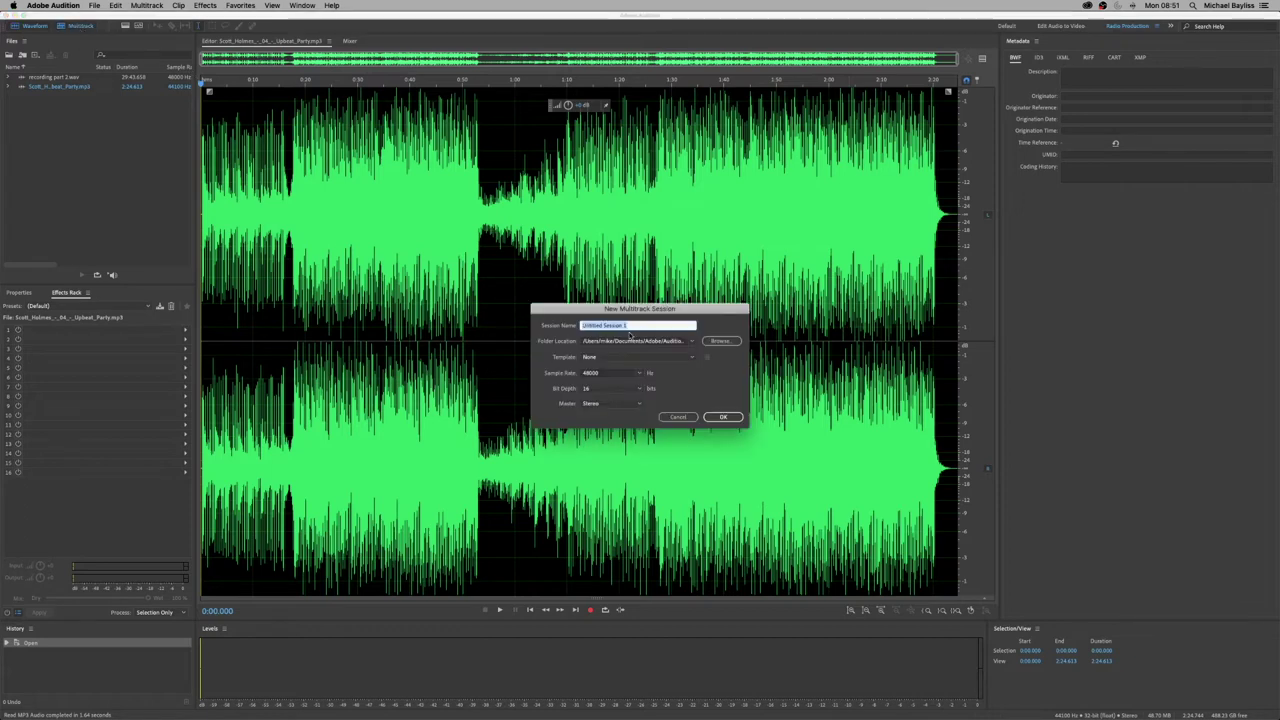
pyautogui.write('Pidcast')
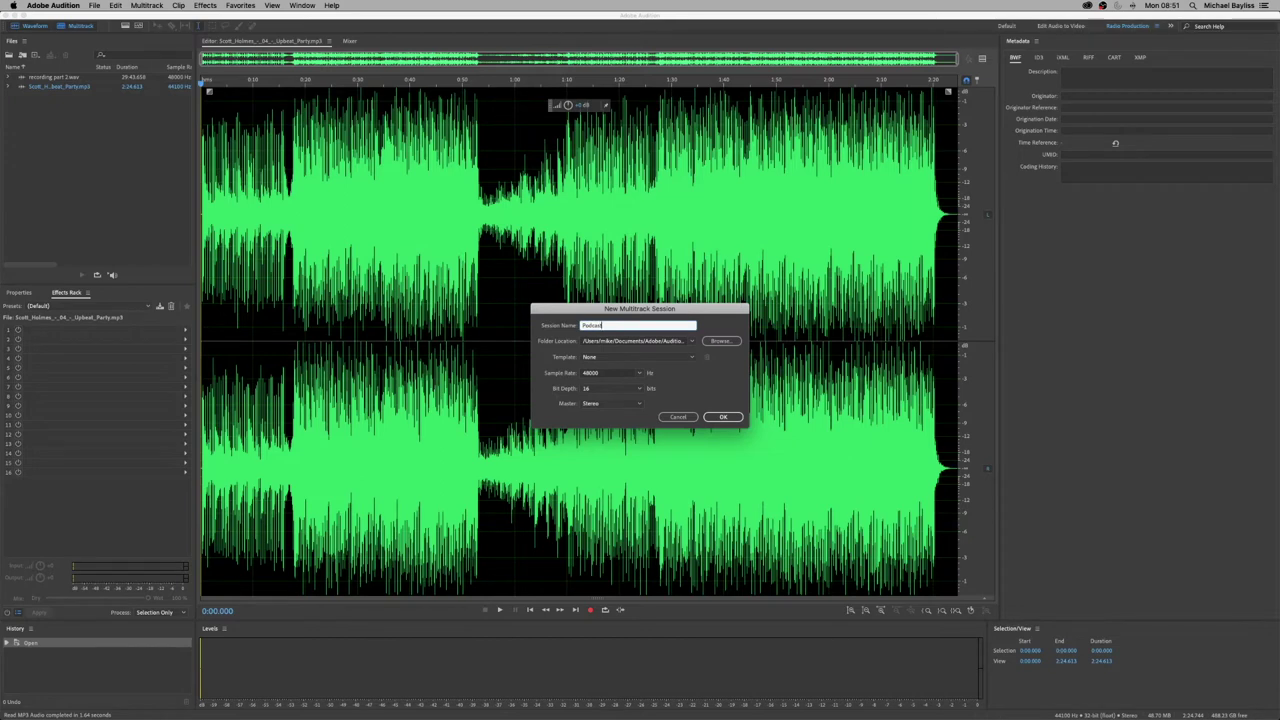
pyautogui.write(' edit')
pyautogui.press('Return')
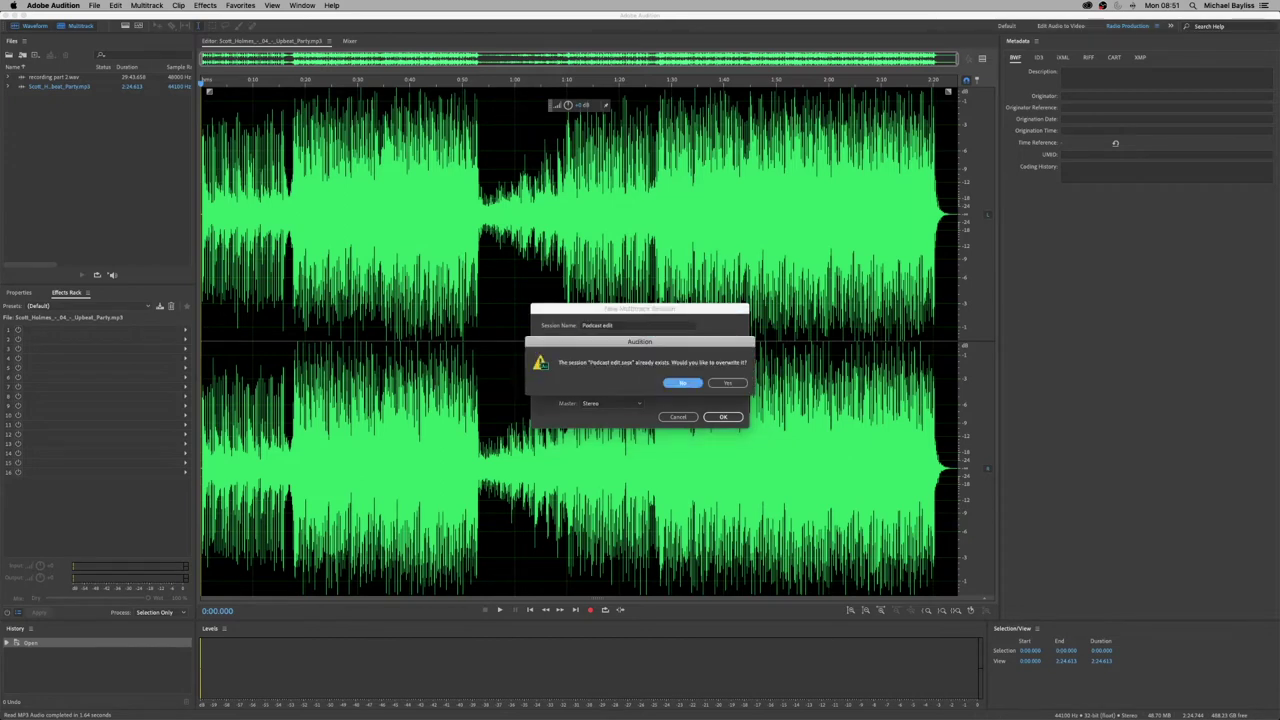
pyautogui.click(740, 382)
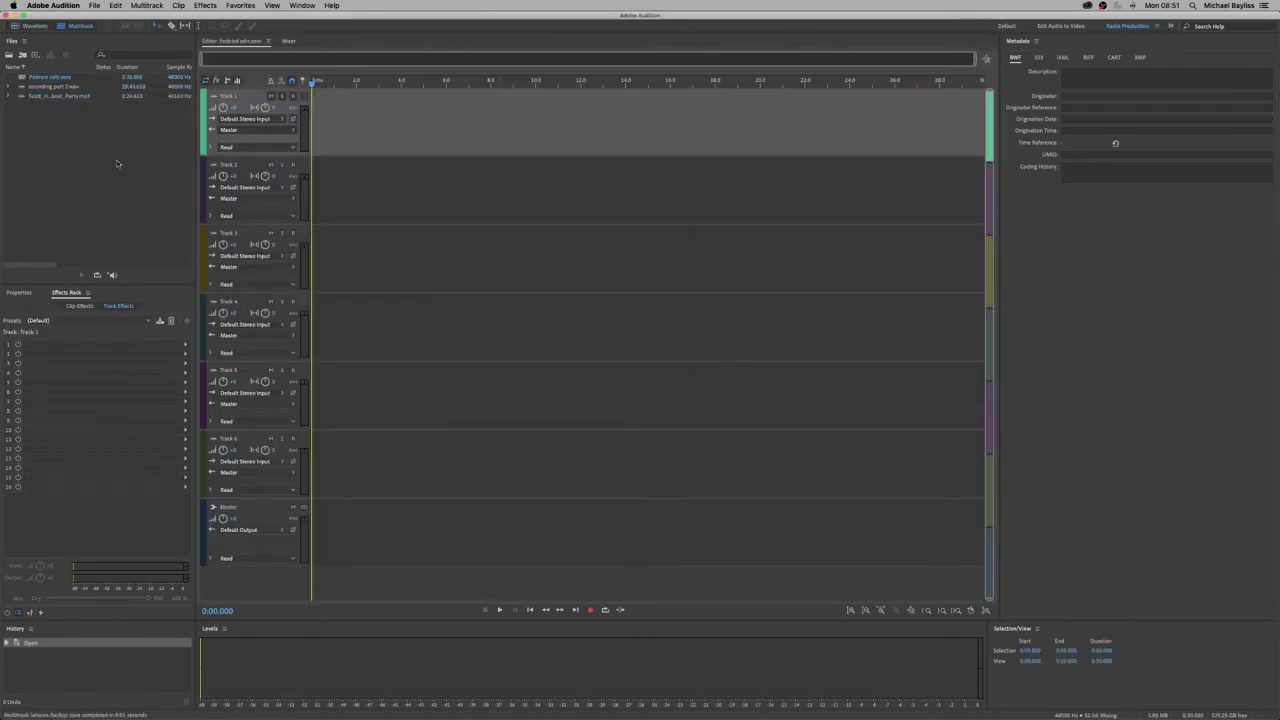
# Rename Track 1 to Interview and Track 2 to Music Bed.
pyautogui.click(237, 98)
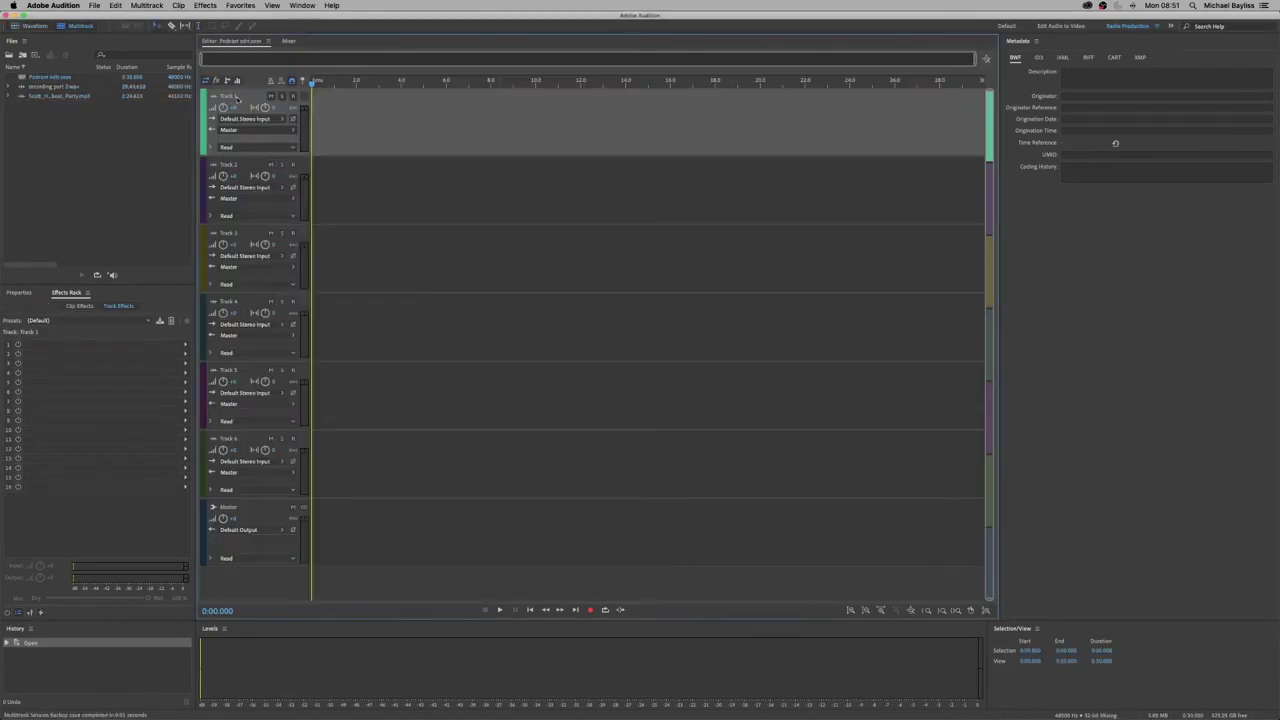
pyautogui.doubleClick(233, 97)
pyautogui.press('BackSpace')
pyautogui.write('Interview')
pyautogui.press('Return')
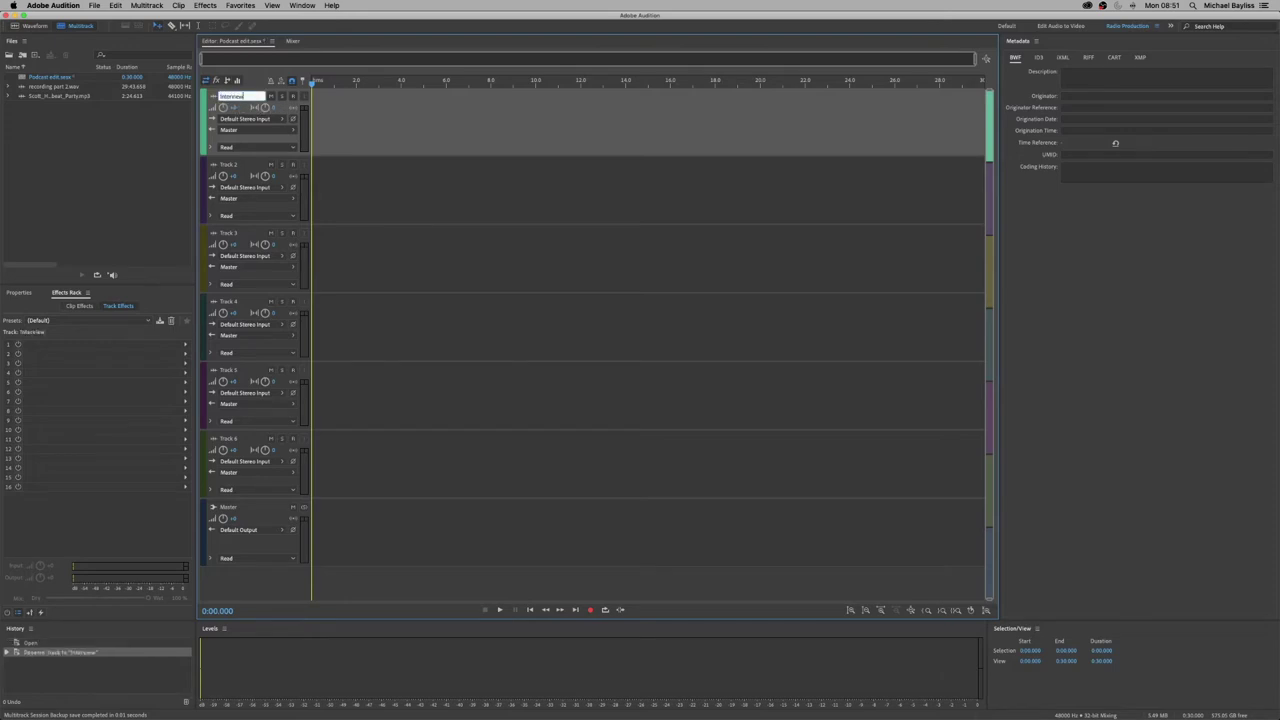
pyautogui.doubleClick(230, 165)
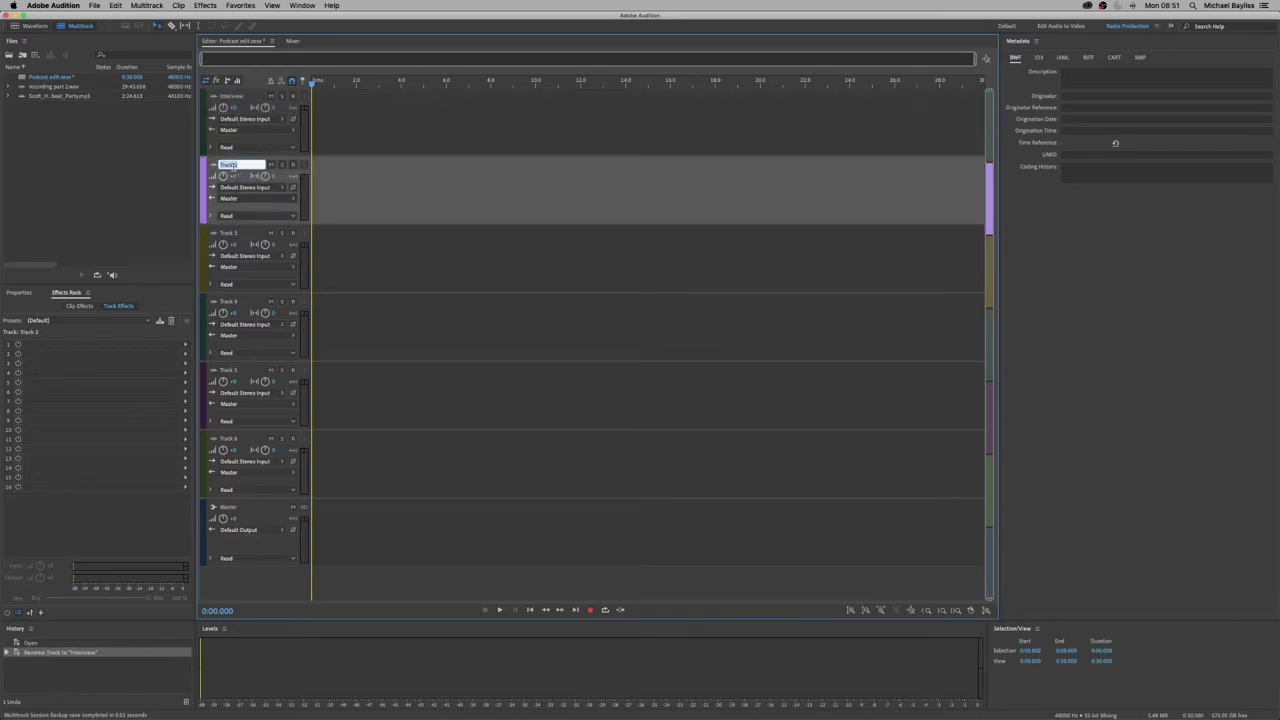
pyautogui.press('BackSpace')
pyautogui.write('Music Bed')
pyautogui.press('Return')
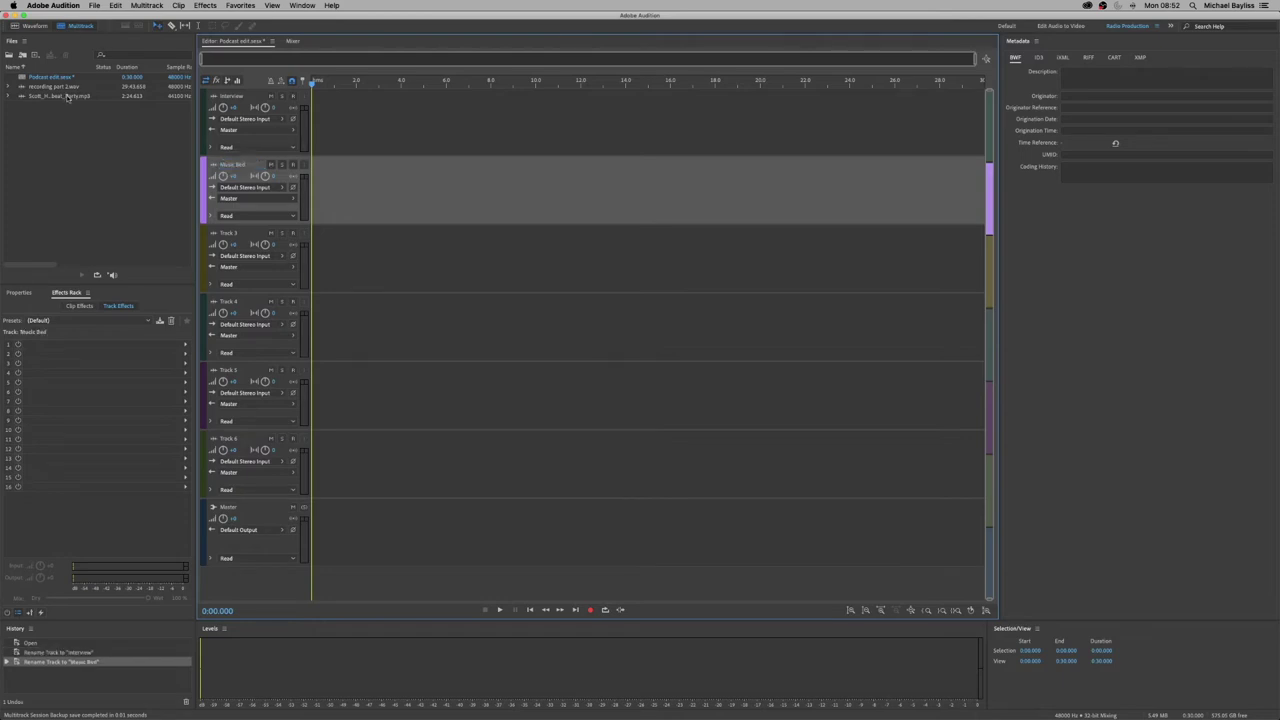
# Place the resampled Upbeat Party music on Music Bed and recording part 2.wav on Interview, then zoom out fully.
pyautogui.moveTo(67, 101); pyautogui.dragTo(312, 212)
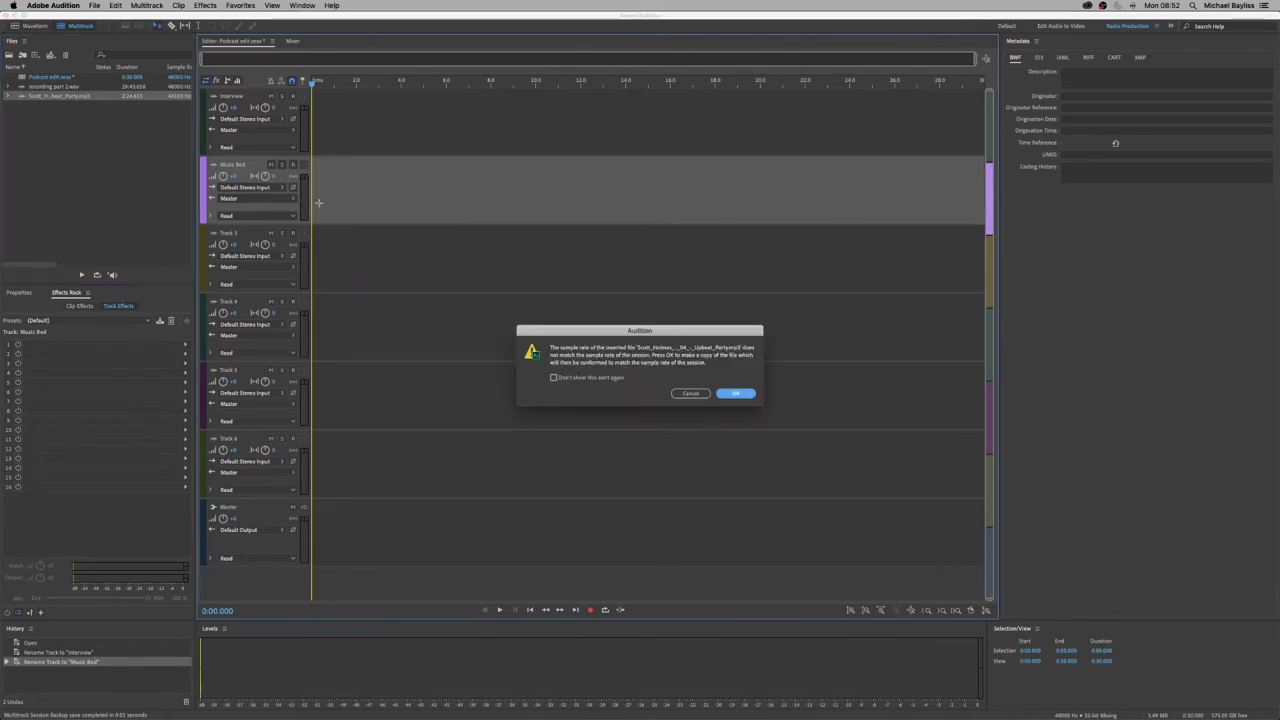
pyautogui.click(735, 395)
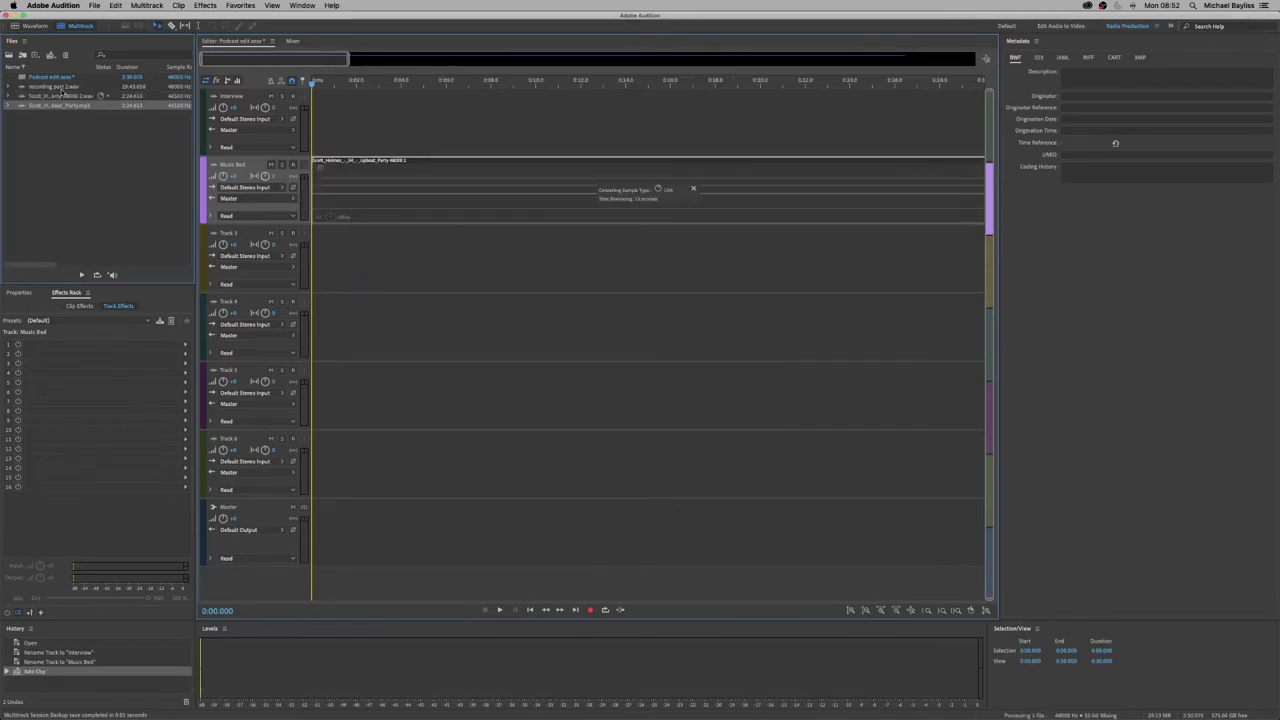
pyautogui.moveTo(62, 89); pyautogui.dragTo(312, 137)
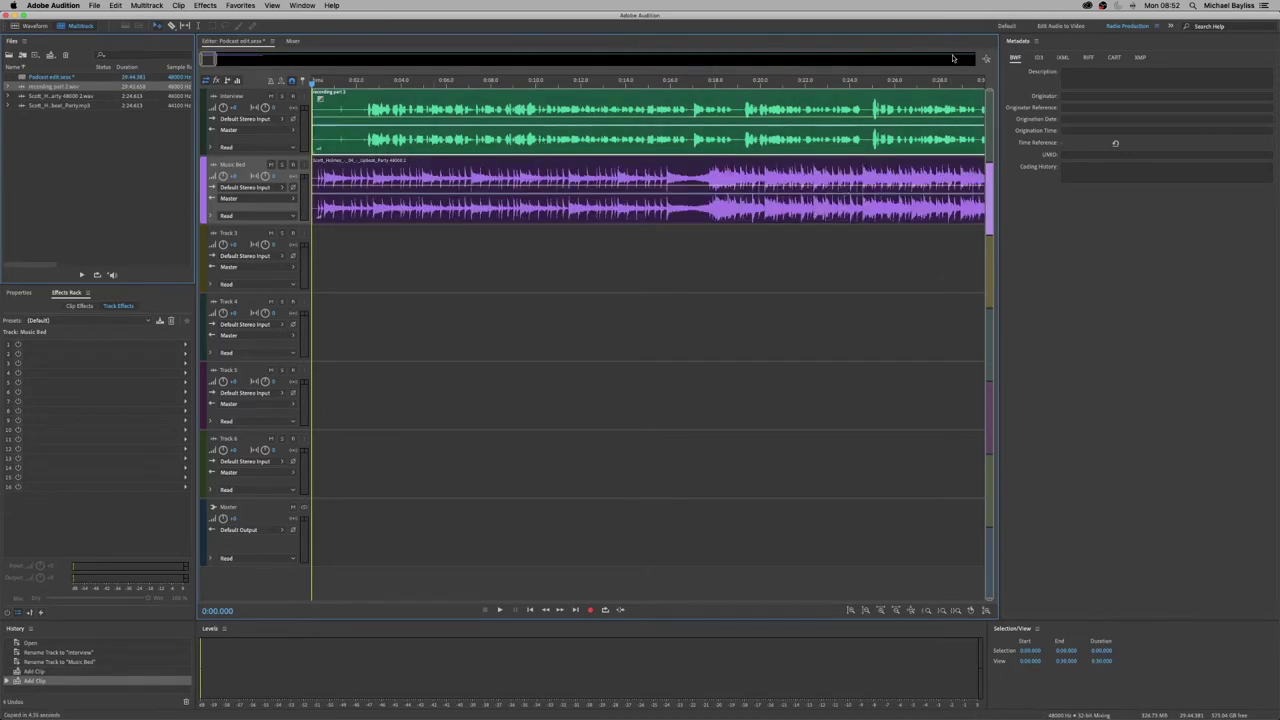
pyautogui.click(987, 63)
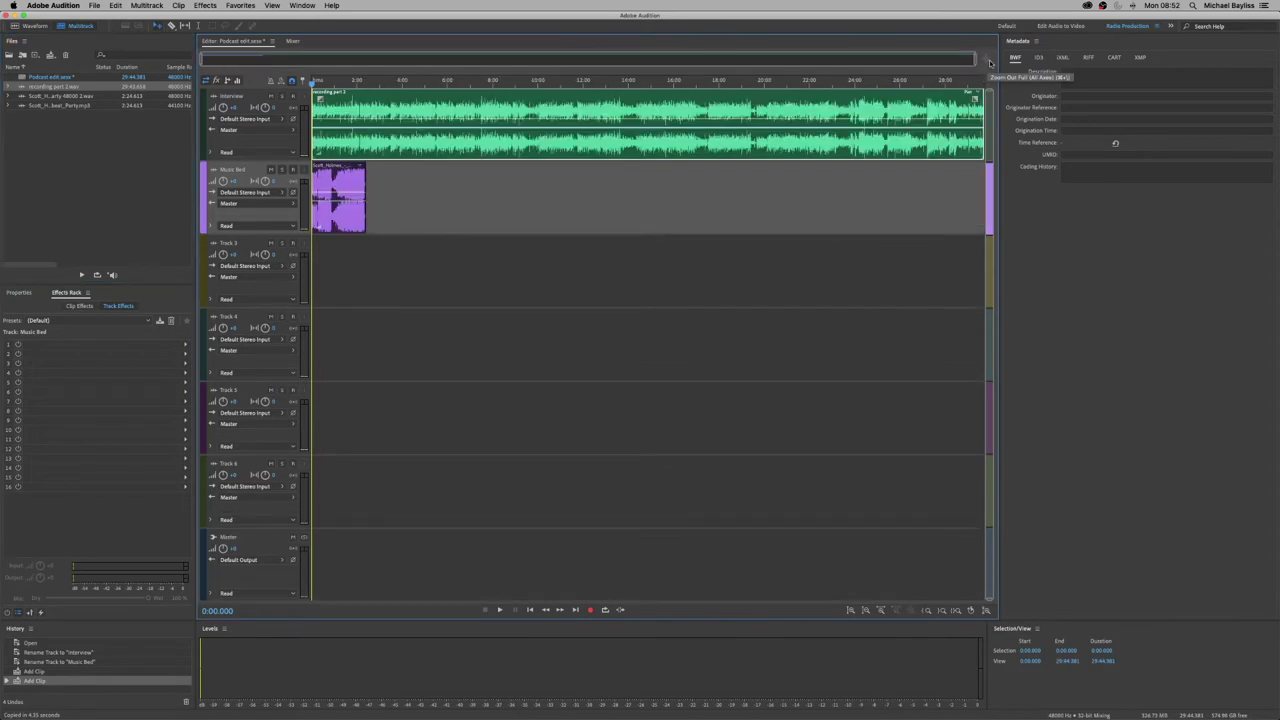
pyautogui.click(430, 240)
# Move the music clip to the session start and reveal Music Bed's volume envelope.
pyautogui.moveTo(340, 205); pyautogui.dragTo(347, 212)
pyautogui.moveTo(348, 155); pyautogui.dragTo(368, 155)
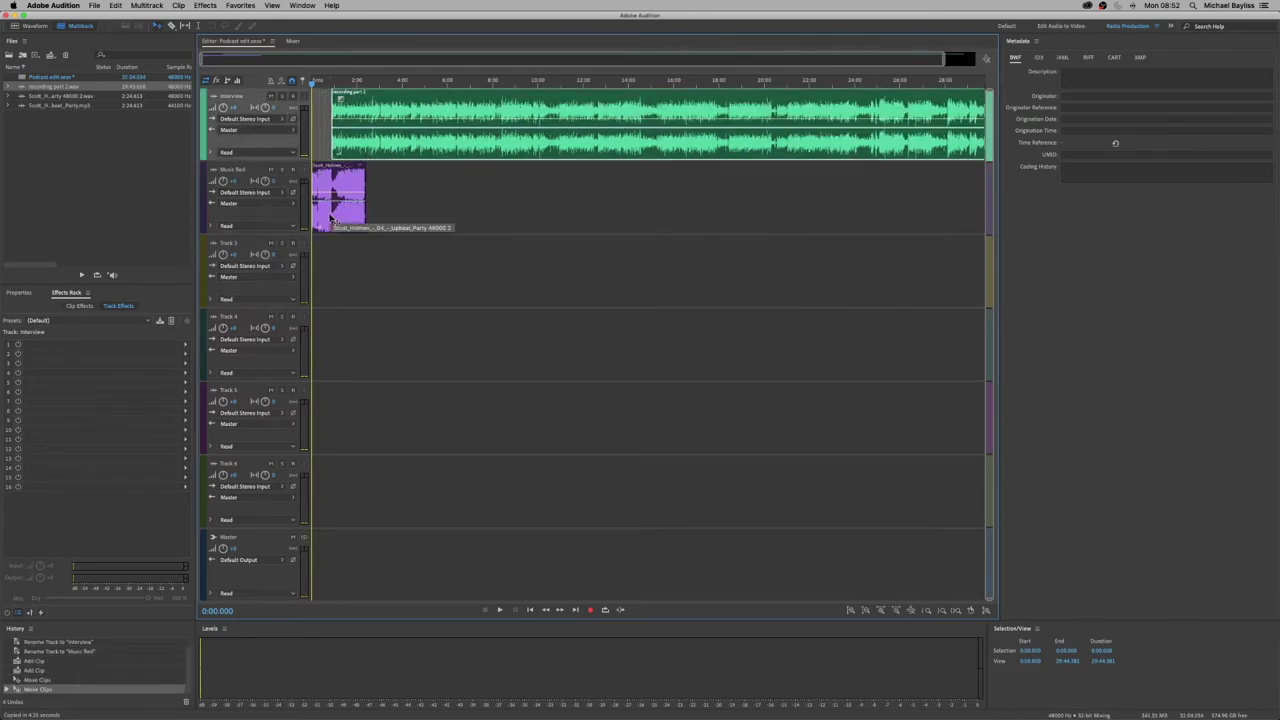
pyautogui.click(210, 227)
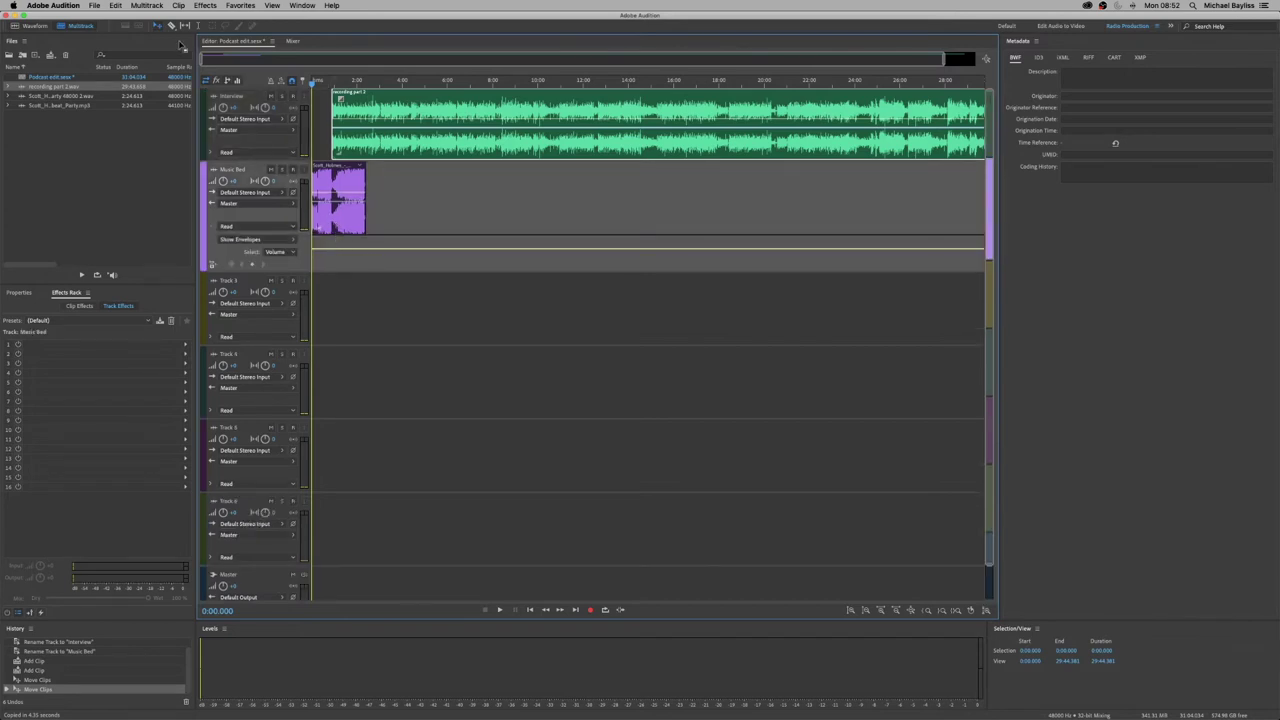
# Split the music clip in two with the Razor tool.
pyautogui.click(172, 28)
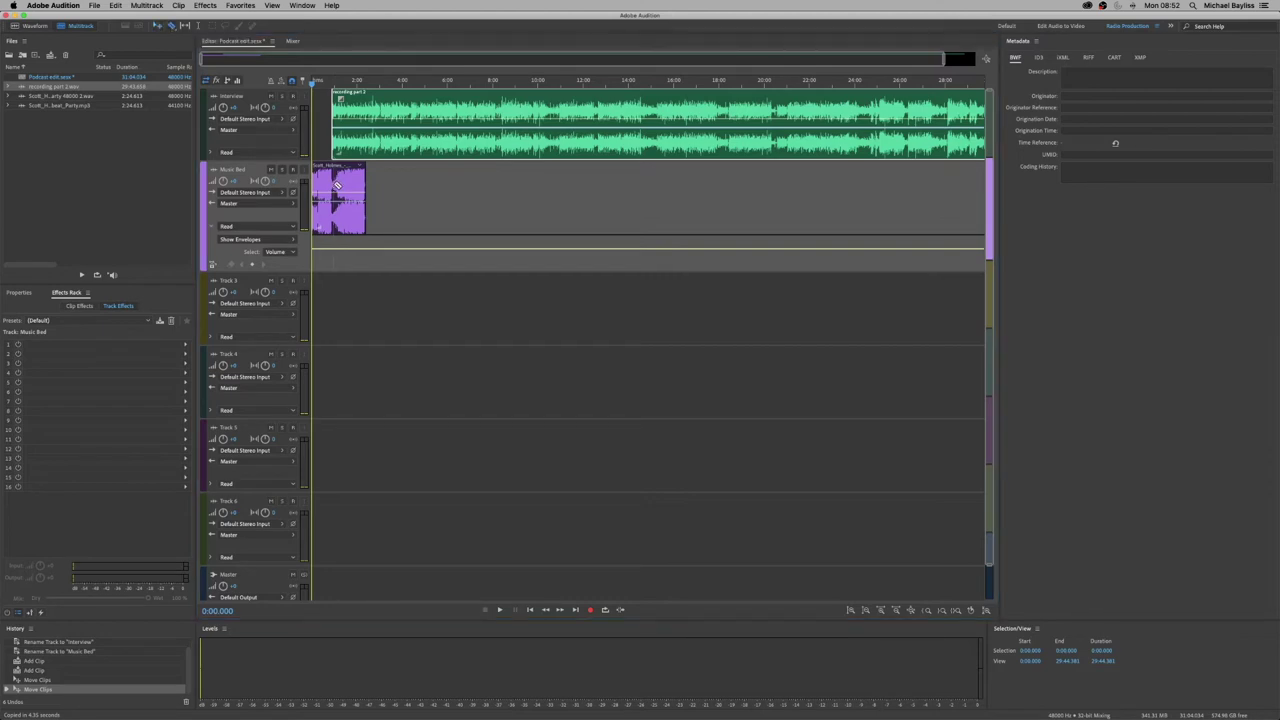
pyautogui.click(334, 184)
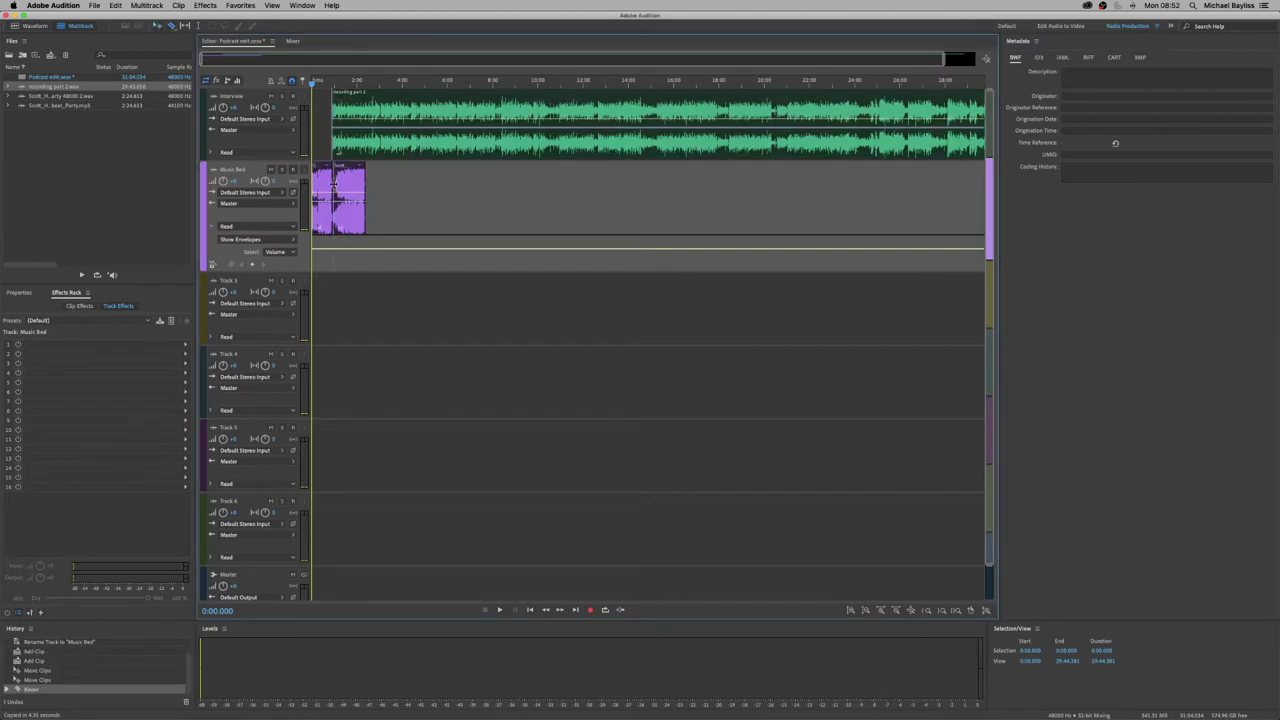
pyautogui.click(940, 613)
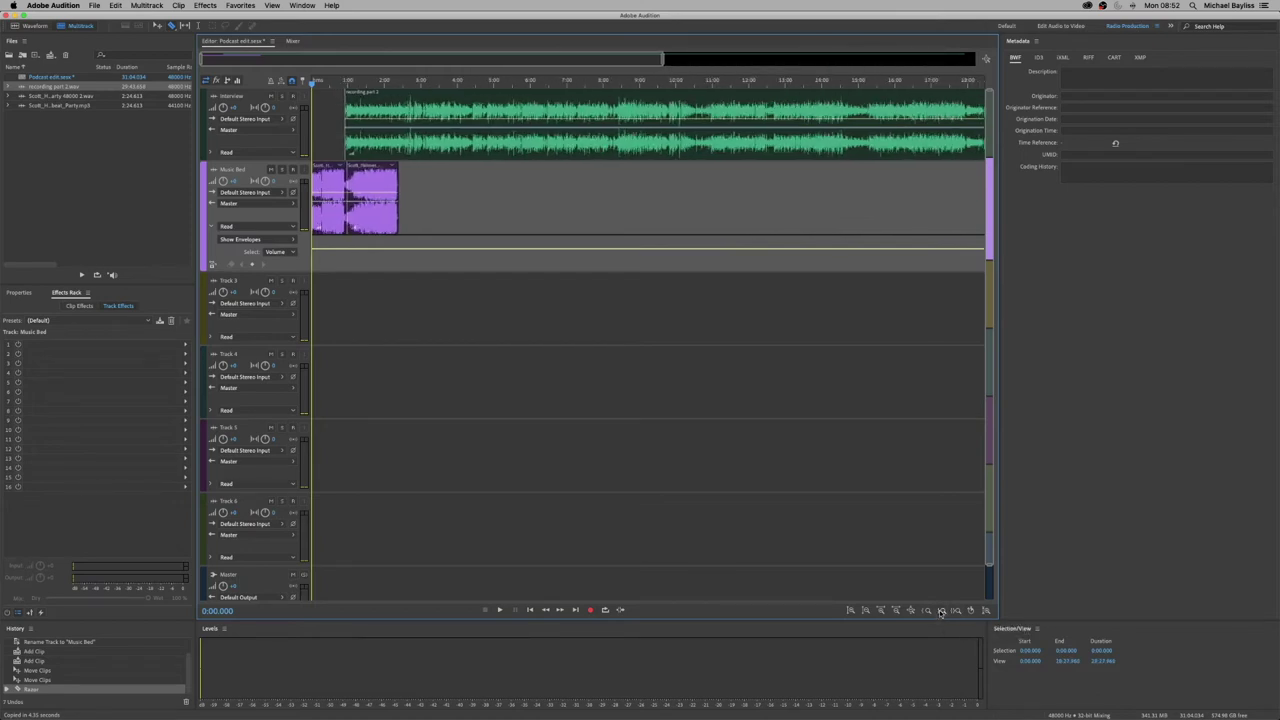
# Zoom into the session start, play it back, and cut the music clip at about 0:17.
pyautogui.click(940, 613)
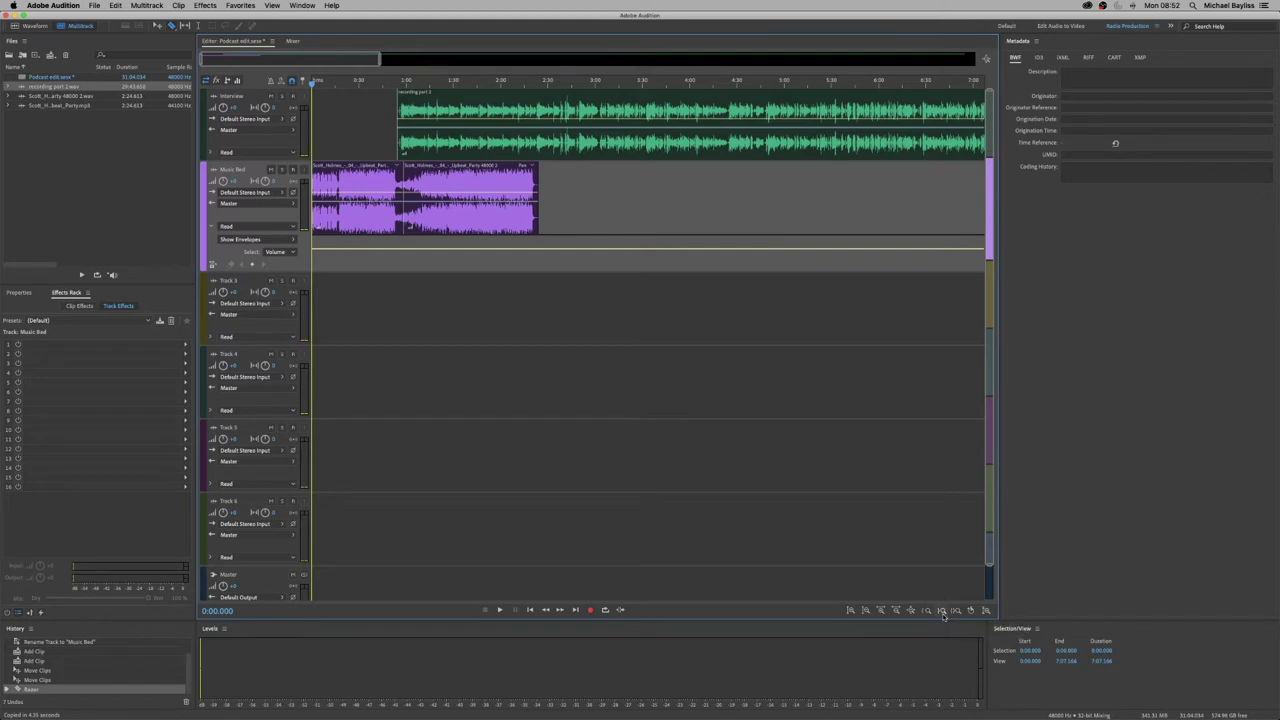
pyautogui.click(942, 614)
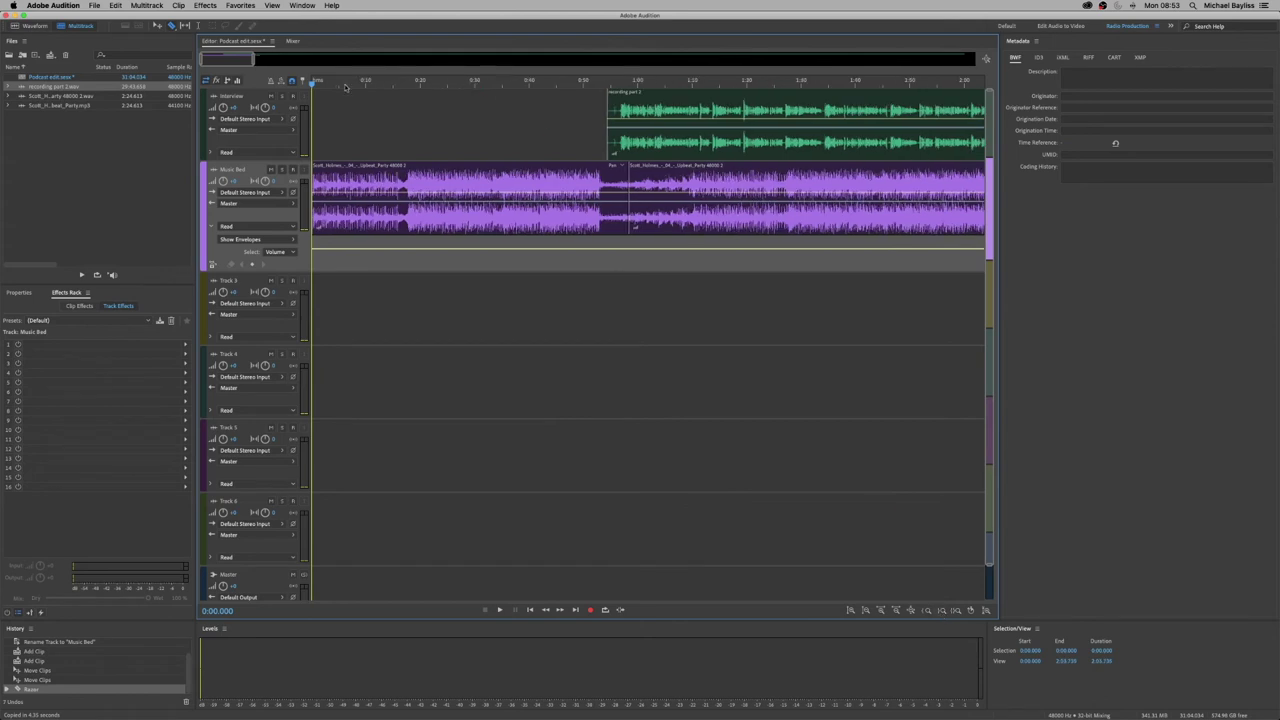
pyautogui.press('space')
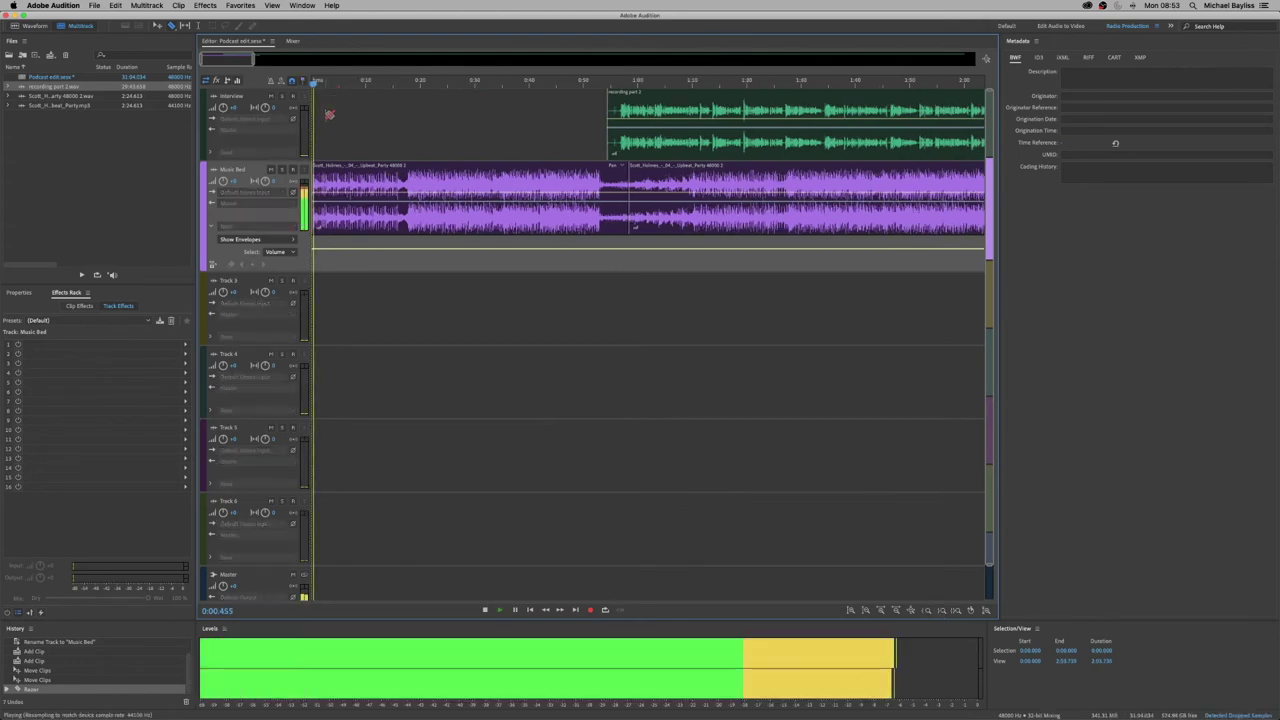
pyautogui.click(405, 207)
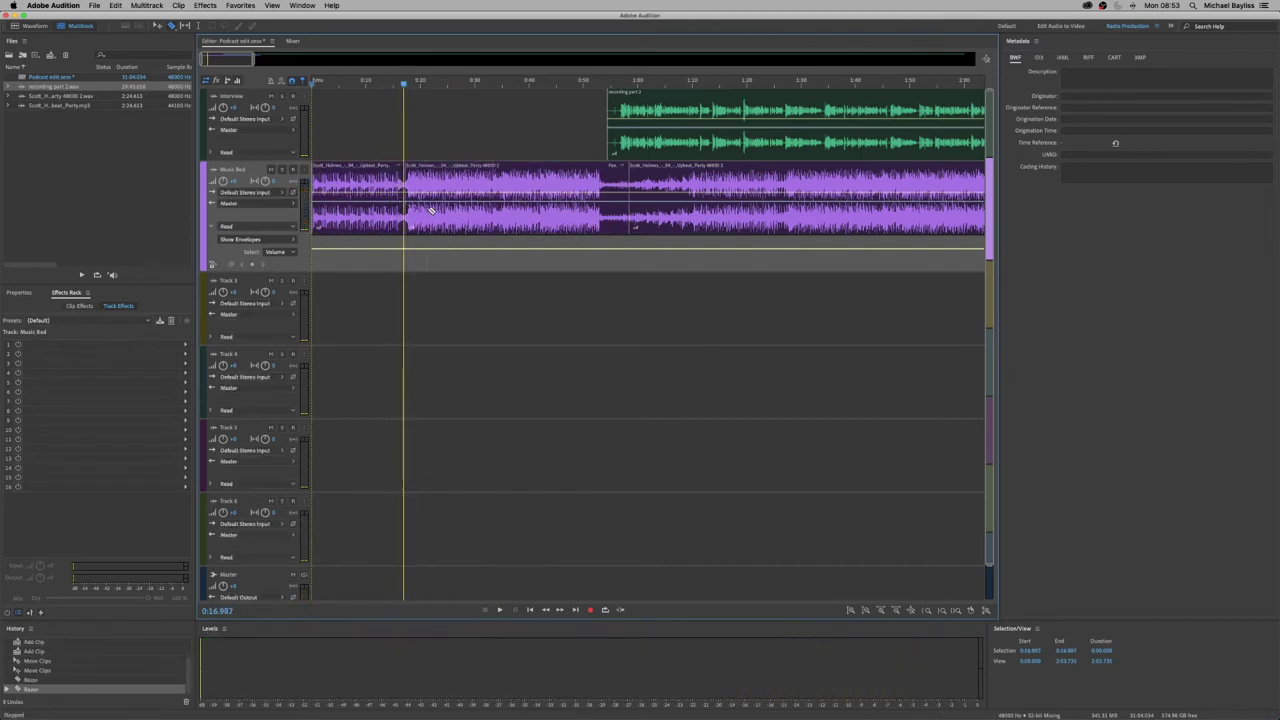
# Delete the middle music piece (0:17–0:58) and slide the interview clip earlier into the gap.
pyautogui.press('space')
pyautogui.click(157, 27)
pyautogui.click(458, 229)
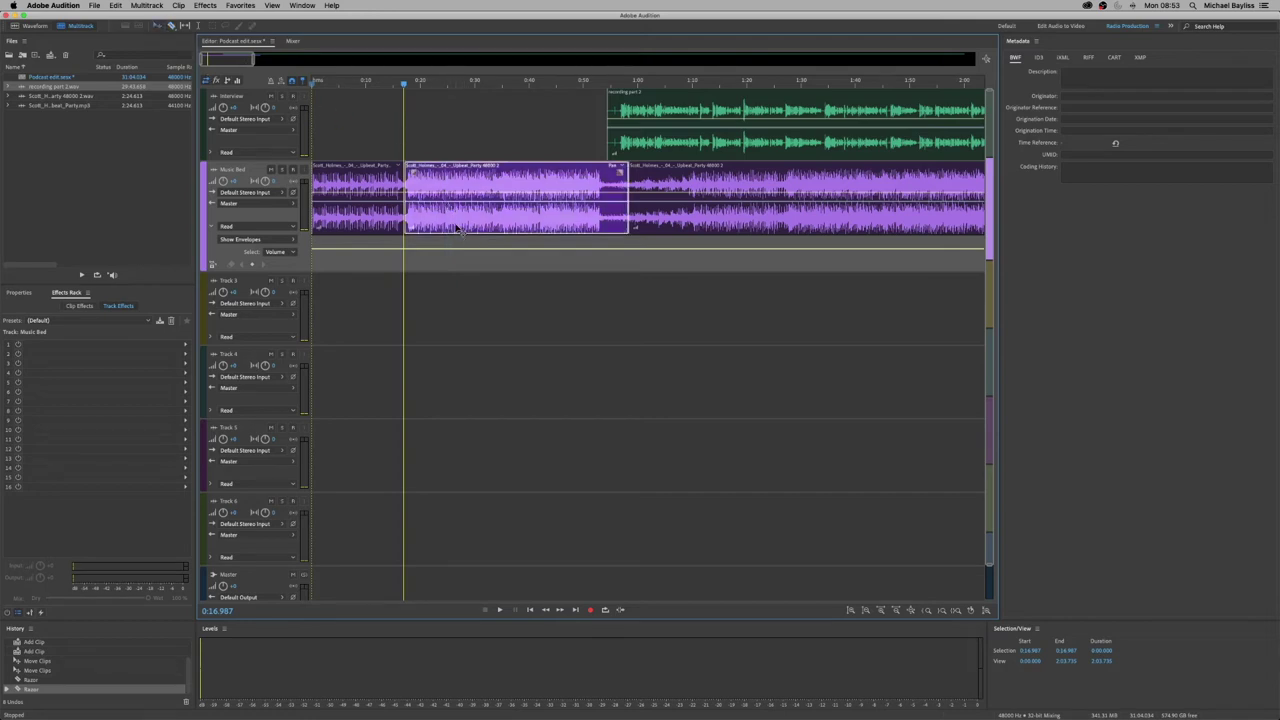
pyautogui.press('Delete')
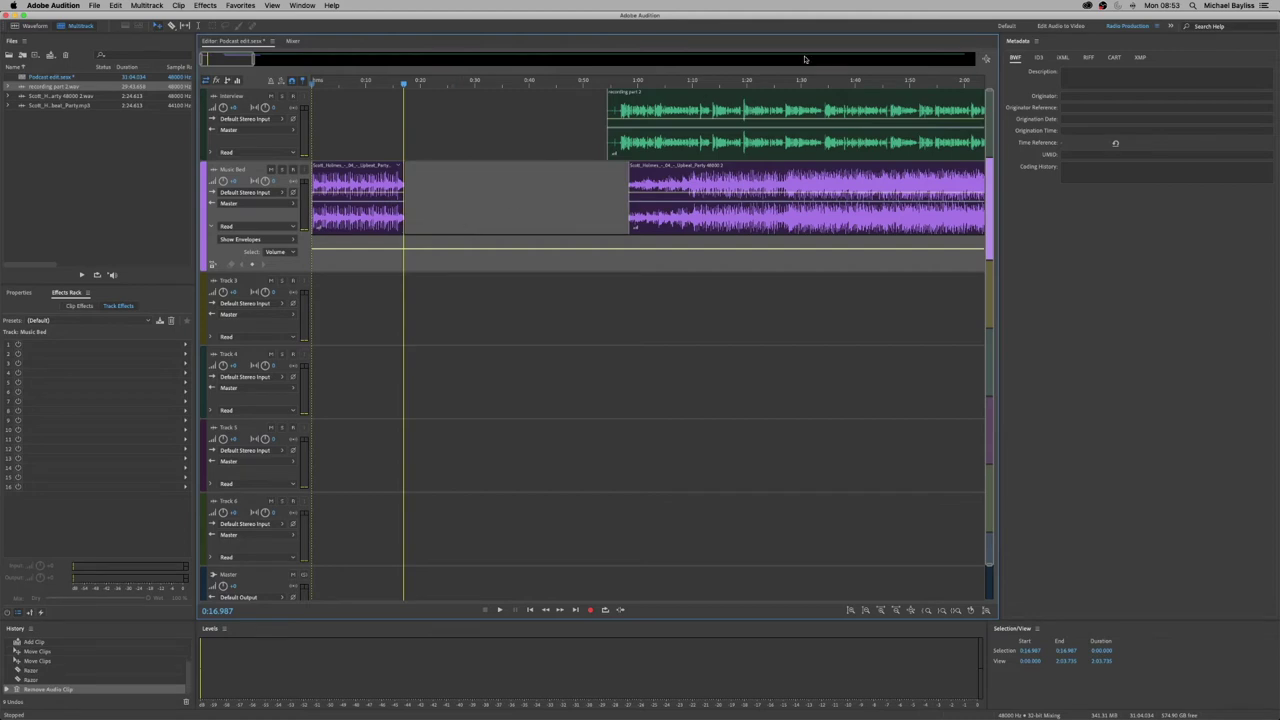
pyautogui.moveTo(740, 114); pyautogui.dragTo(515, 116)
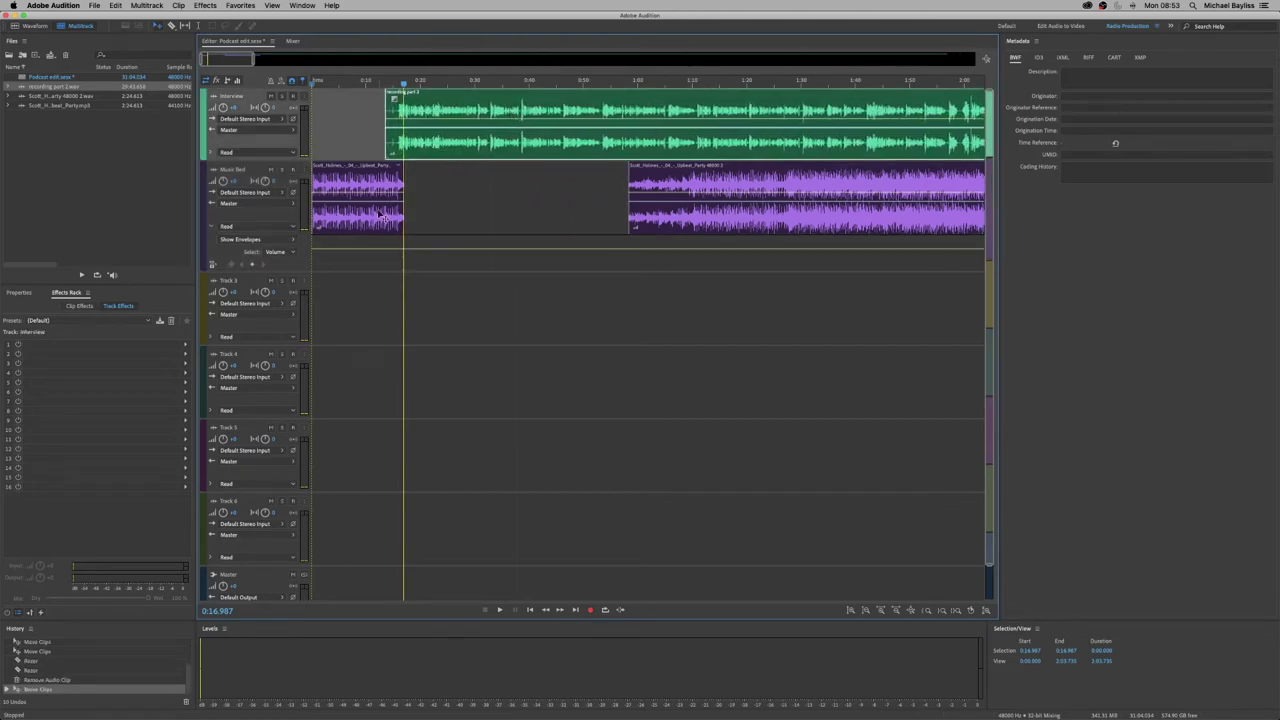
# Add two keyframes on Music Bed's volume envelope and lower the second to fade the music.
pyautogui.click(385, 250)
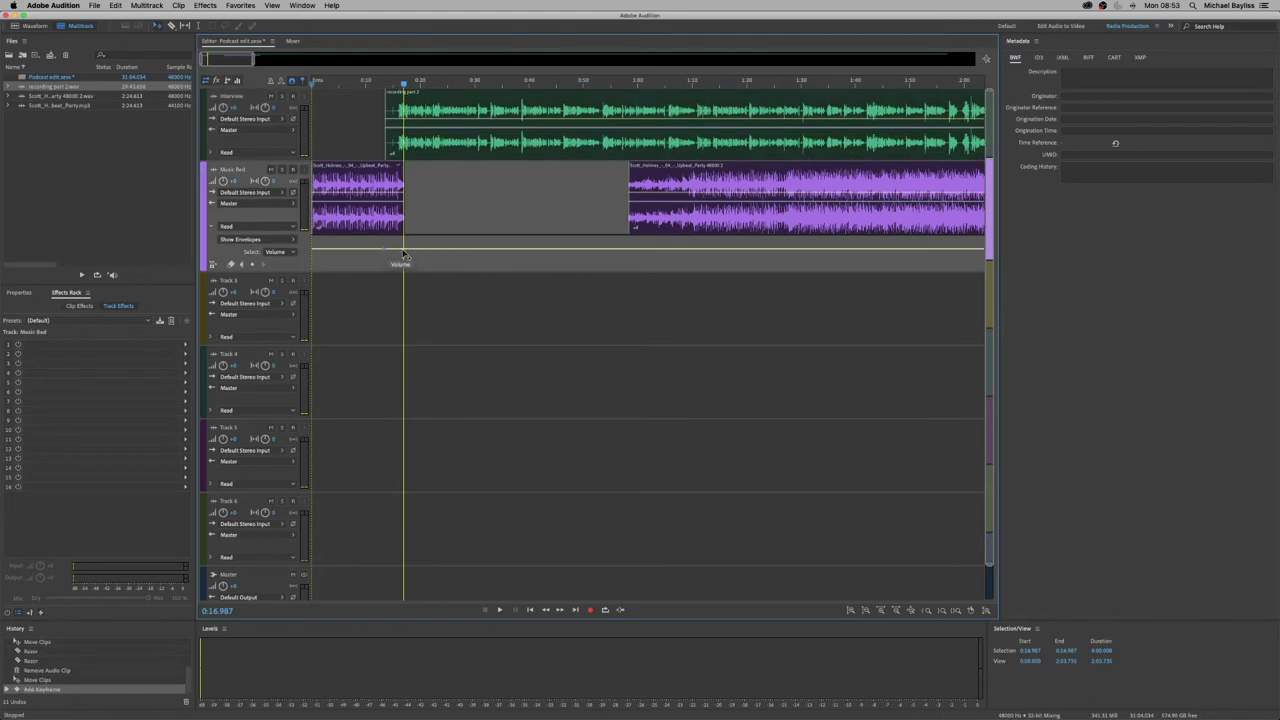
pyautogui.click(404, 250)
pyautogui.moveTo(404, 251)
pyautogui.mouseDown()
pyautogui.moveTo(421, 276)
pyautogui.moveTo(388, 250)
pyautogui.mouseUp()
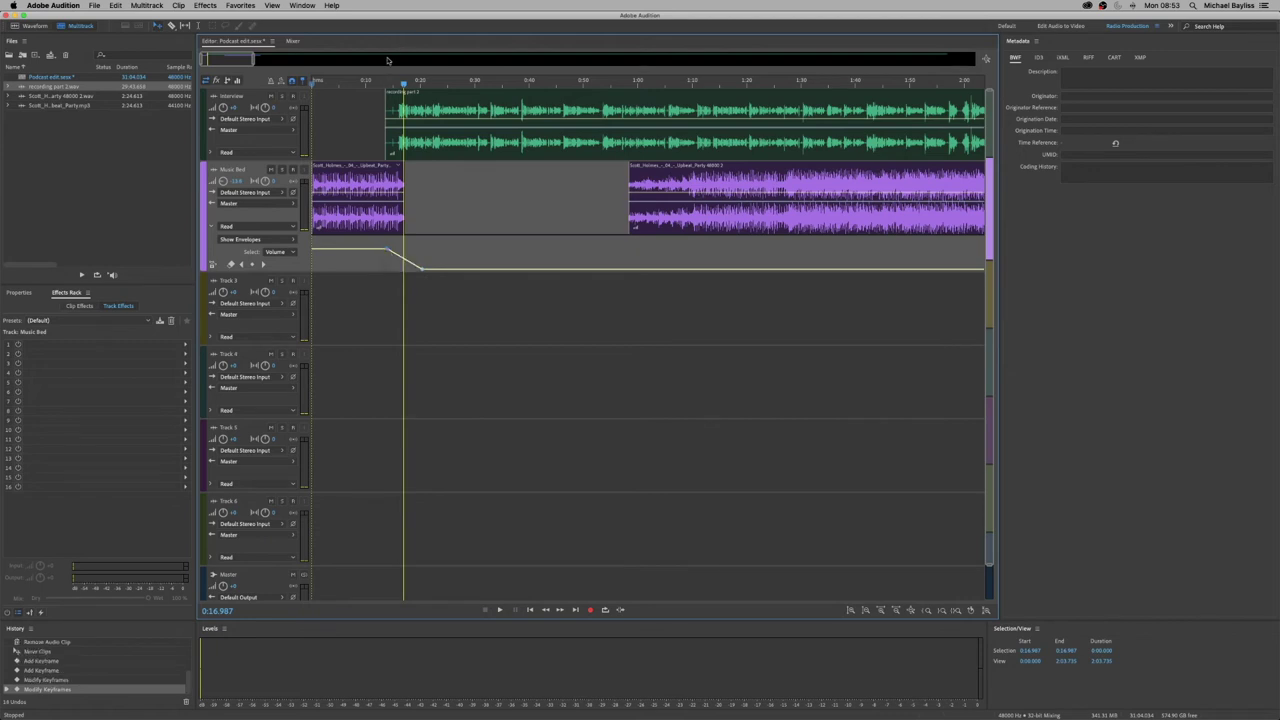
# Add Interview volume keyframes ramping speech up from low, then preview the crossfade.
pyautogui.click(211, 153)
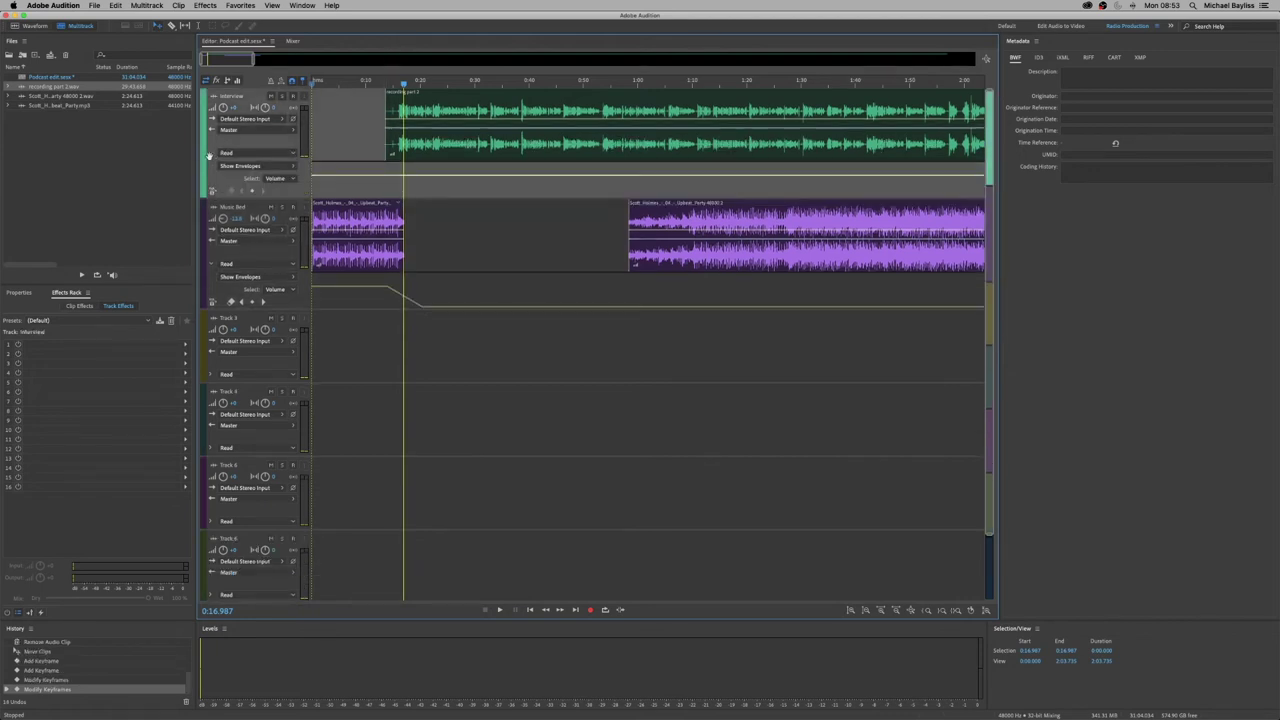
pyautogui.doubleClick(368, 177)
pyautogui.moveTo(363, 178); pyautogui.dragTo(368, 216)
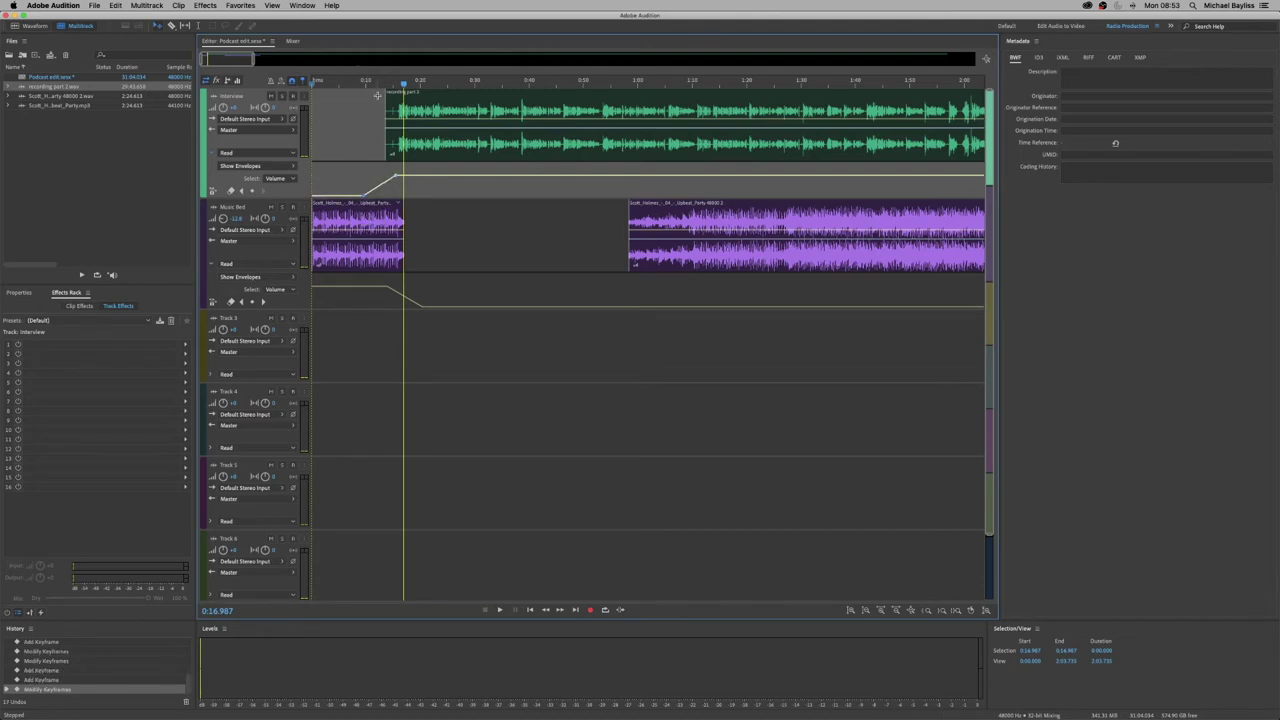
pyautogui.click(372, 82)
pyautogui.press('space')
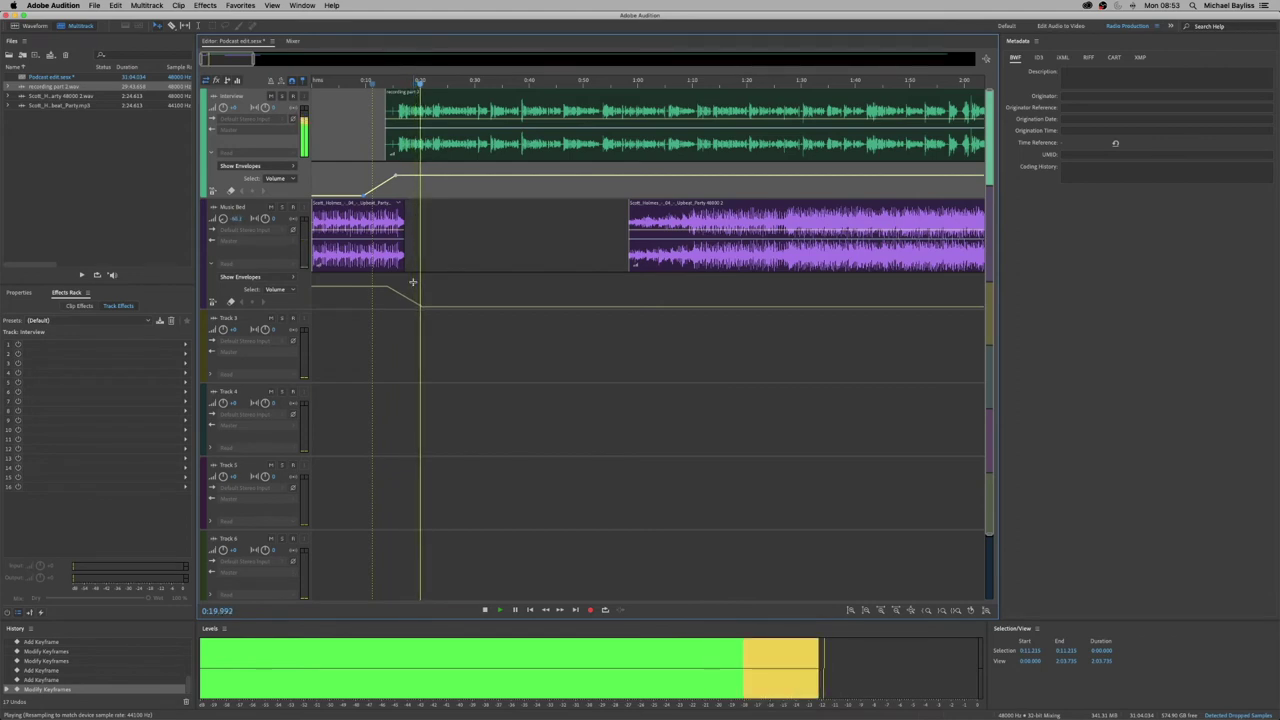
pyautogui.press('space')
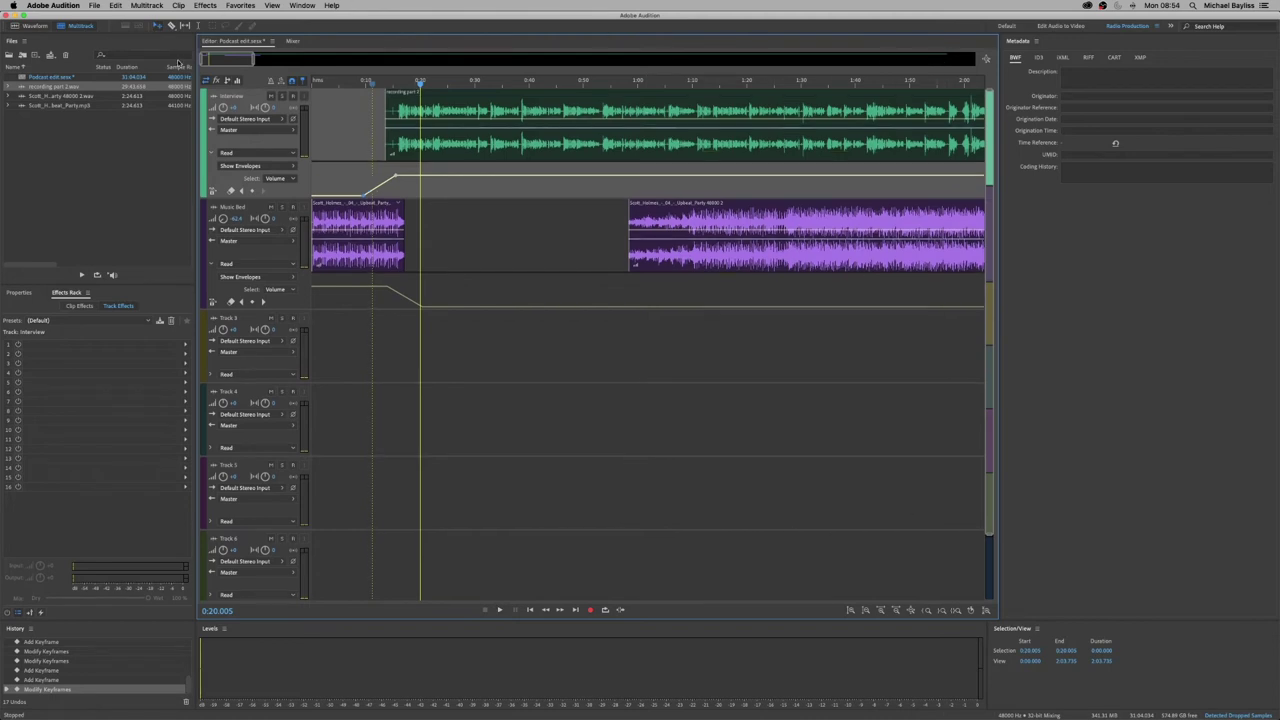
# Scroll to the session end and move the second Music Bed clip to follow the interview near 29:50.
pyautogui.moveTo(217, 65); pyautogui.dragTo(244, 67)
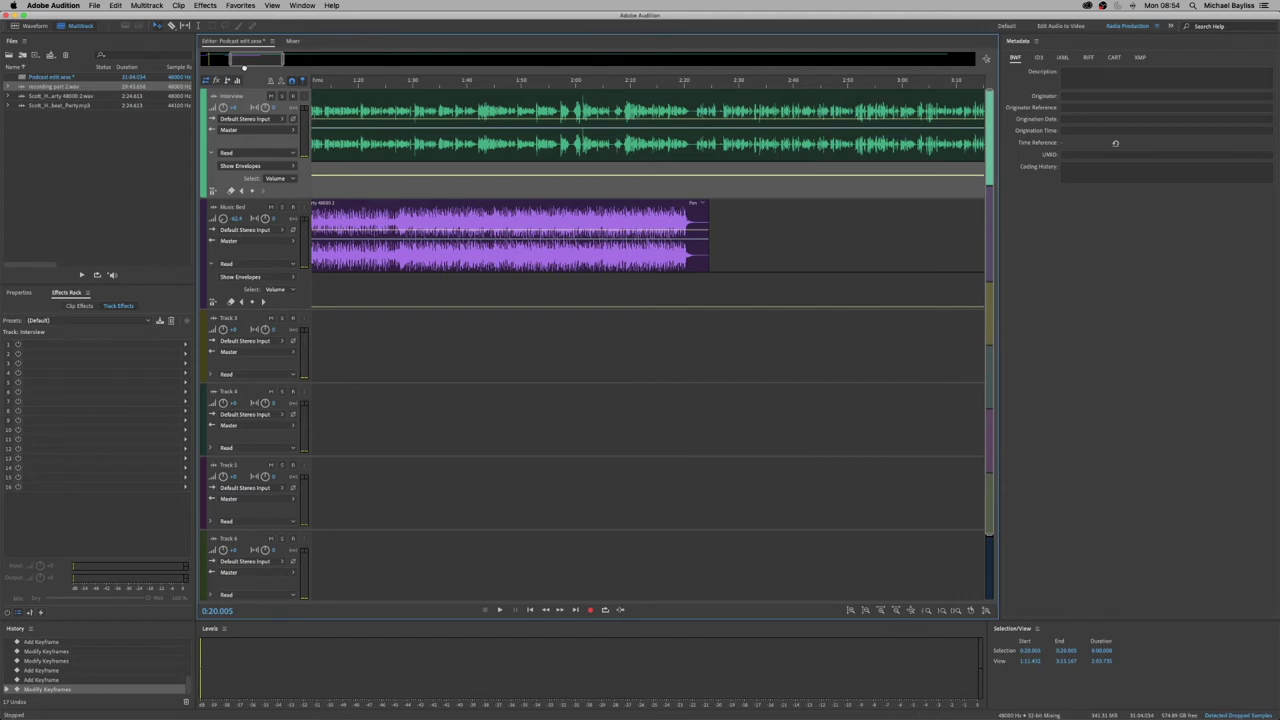
pyautogui.moveTo(244, 67)
pyautogui.mouseDown()
pyautogui.moveTo(278, 75)
pyautogui.moveTo(230, 76)
pyautogui.mouseUp()
pyautogui.moveTo(555, 256); pyautogui.dragTo(623, 228)
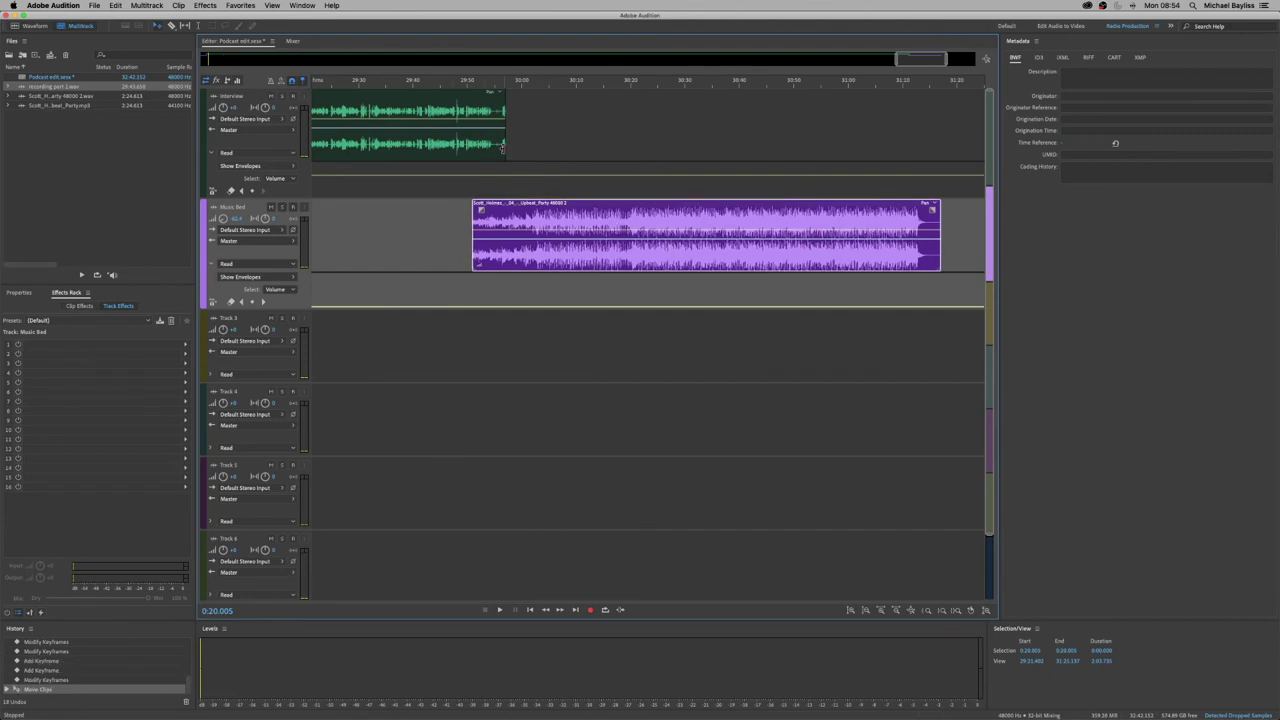
pyautogui.click(502, 147)
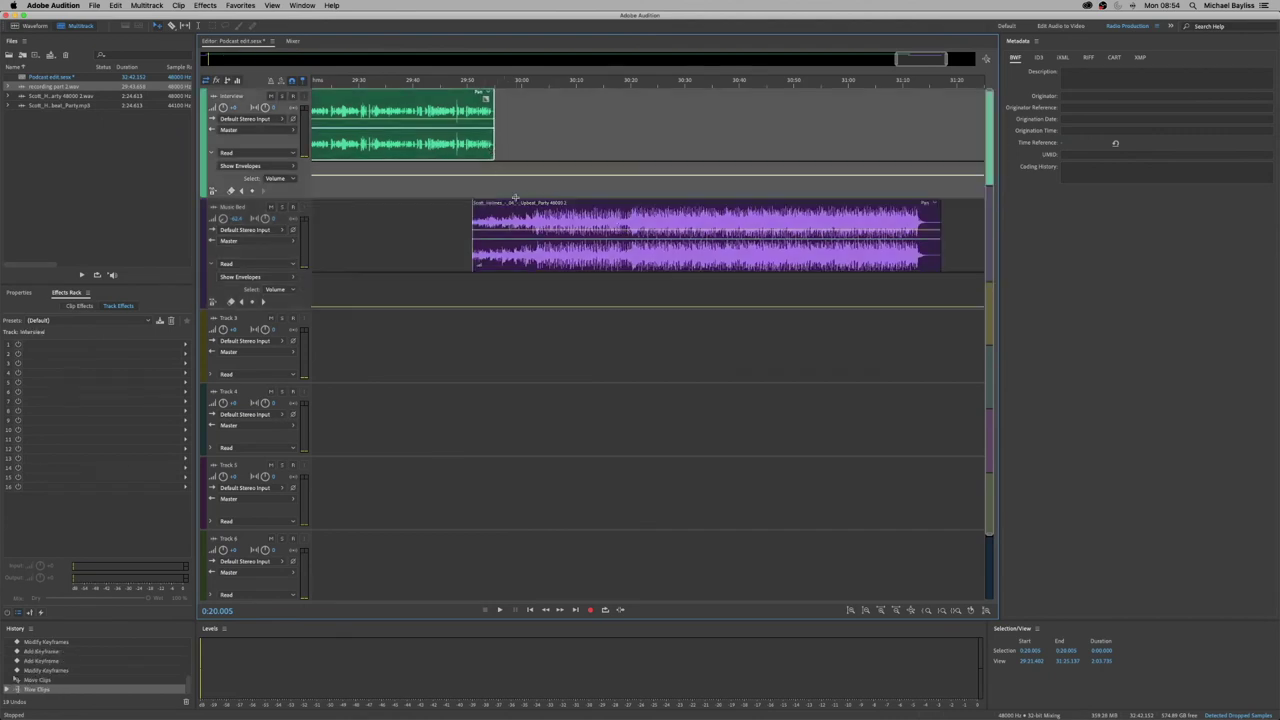
# Slide the closing music clip to overlap the interview's end near 29:49, previewing the transition.
pyautogui.moveTo(527, 231); pyautogui.dragTo(481, 244)
pyautogui.click(443, 83)
pyautogui.press('space')
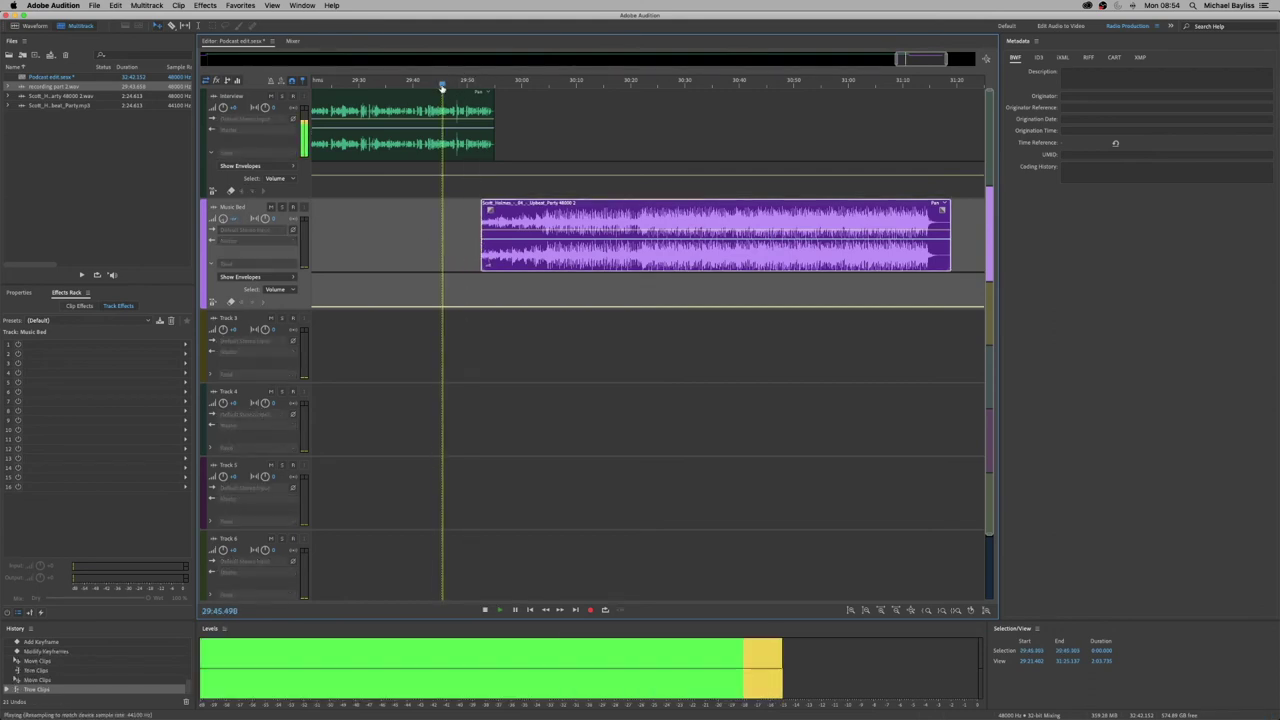
pyautogui.moveTo(527, 208); pyautogui.dragTo(511, 210)
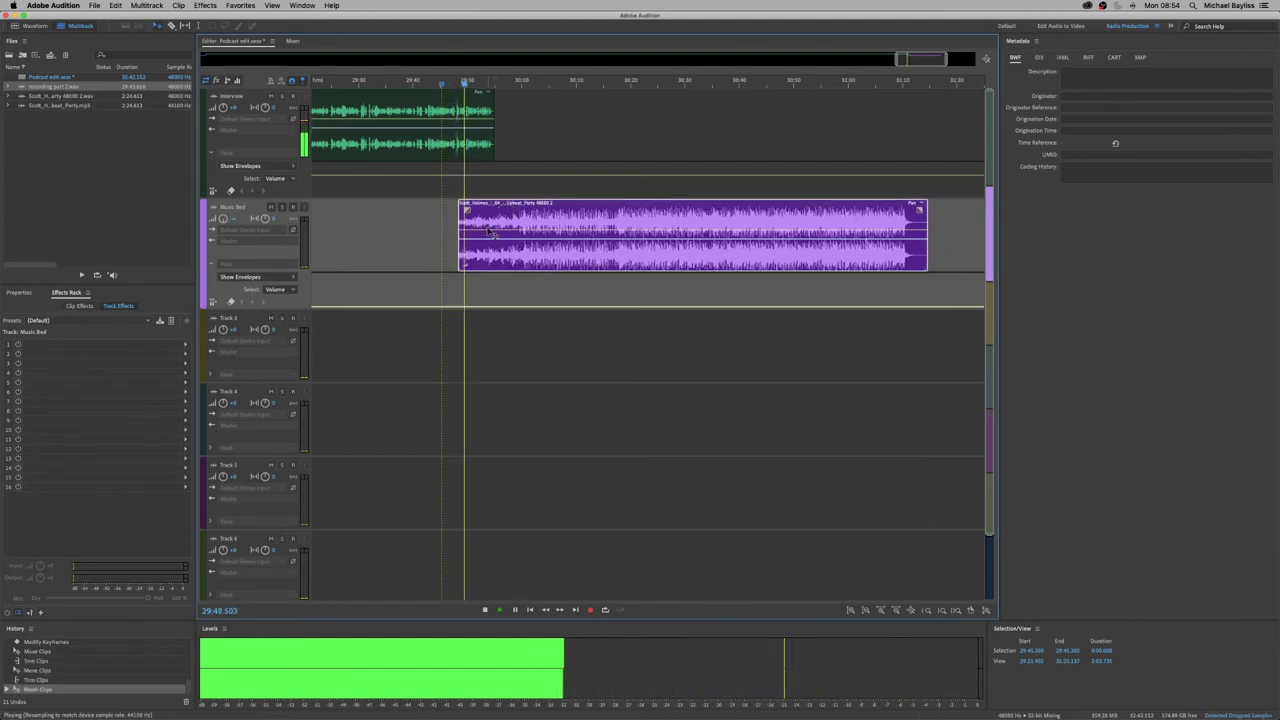
pyautogui.press('space')
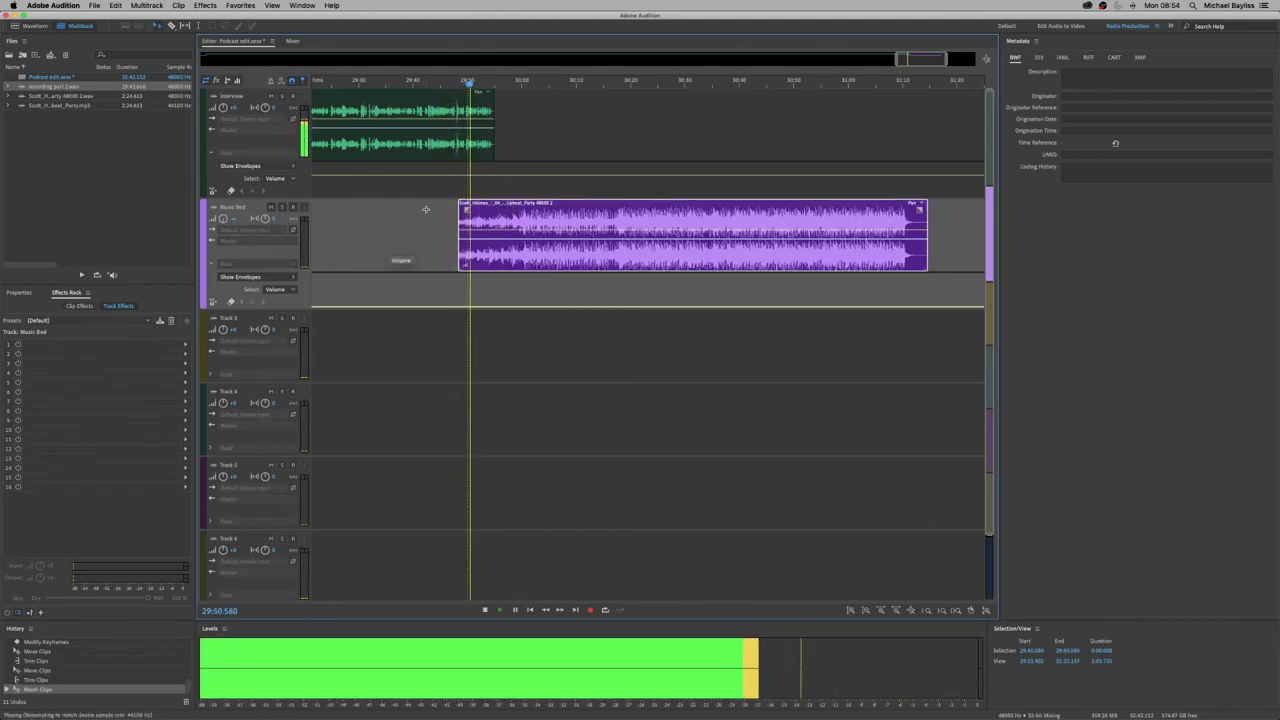
# Replay the overlap and add a keyframe on the closing music's volume envelope.
pyautogui.press('space')
pyautogui.click(446, 94)
pyautogui.press('space')
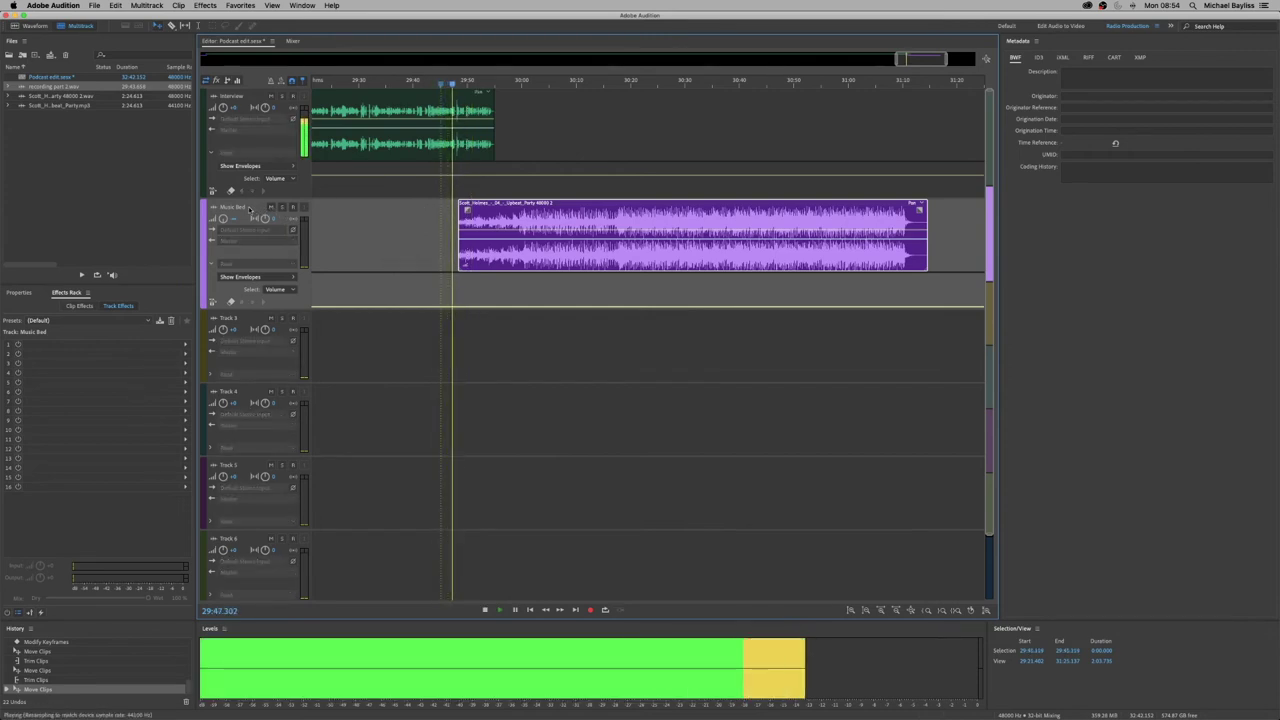
pyautogui.press('space')
pyautogui.click(444, 309)
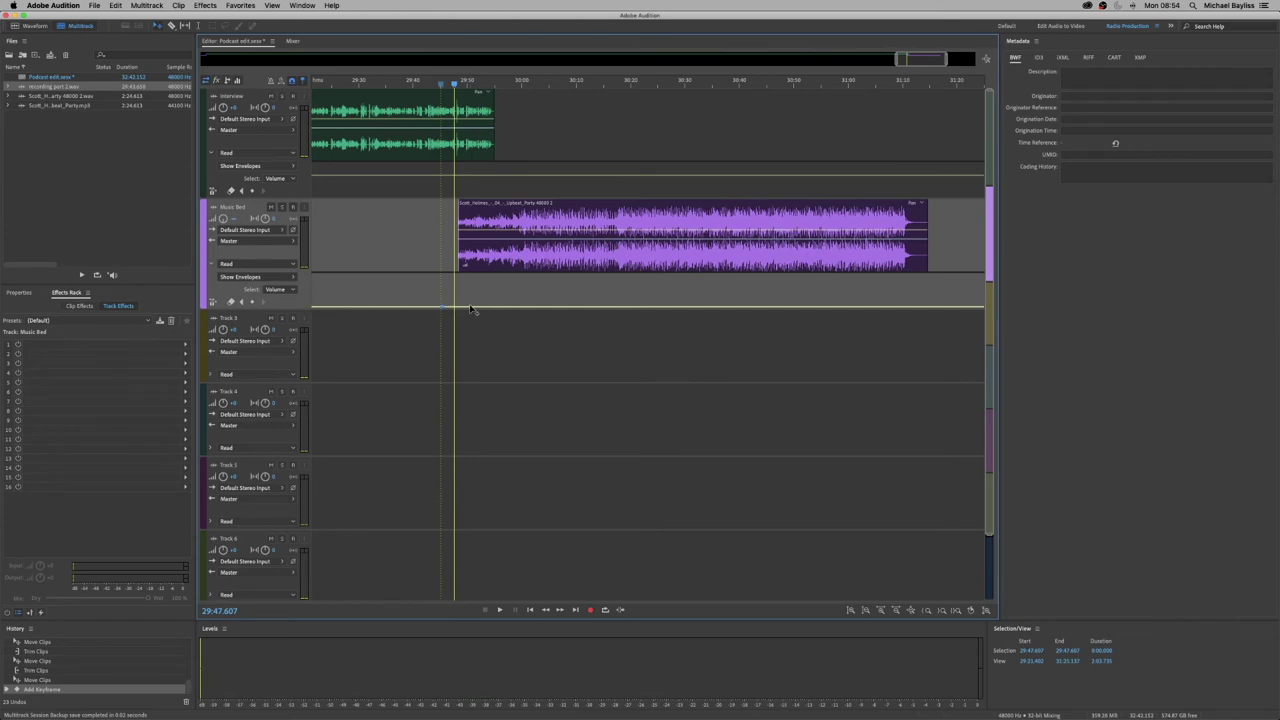
# Shape the closing music's volume into a fade-in to about -6.2 dB around 29:50, previewing it.
pyautogui.moveTo(465, 311); pyautogui.dragTo(461, 289)
pyautogui.press('space')
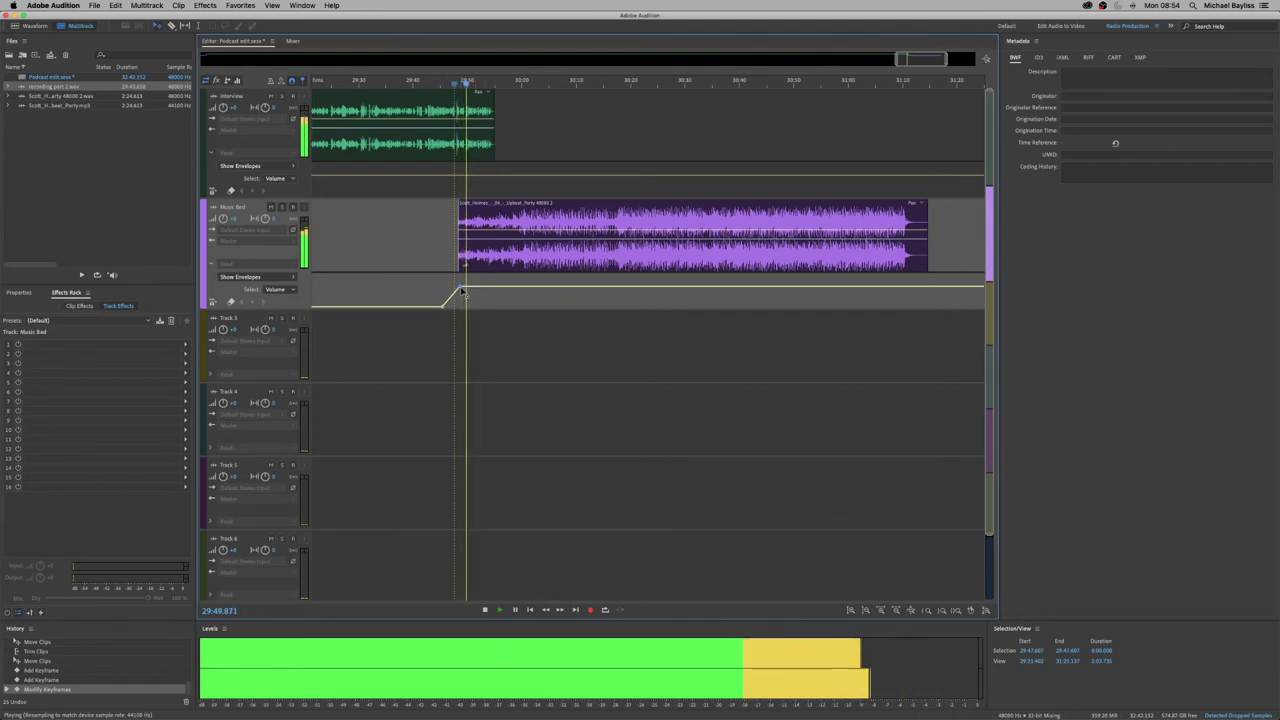
pyautogui.moveTo(463, 286); pyautogui.dragTo(477, 296)
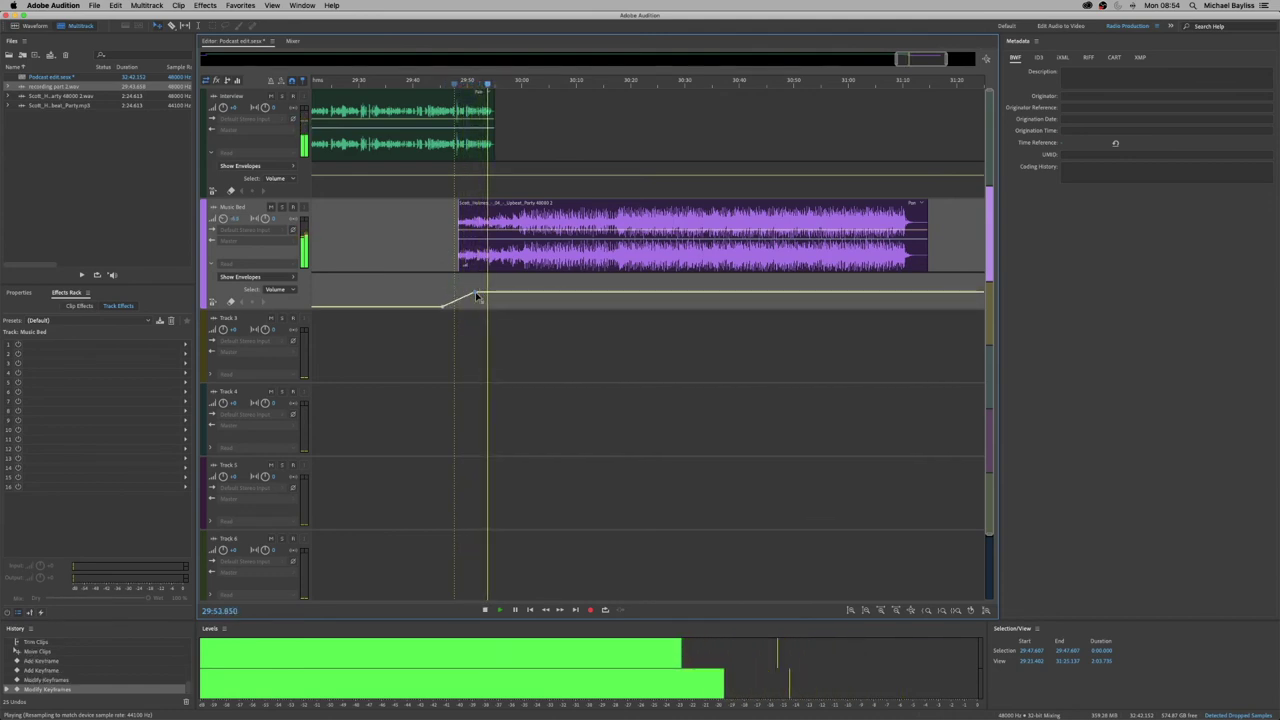
pyautogui.moveTo(477, 296); pyautogui.dragTo(505, 296)
pyautogui.press('space')
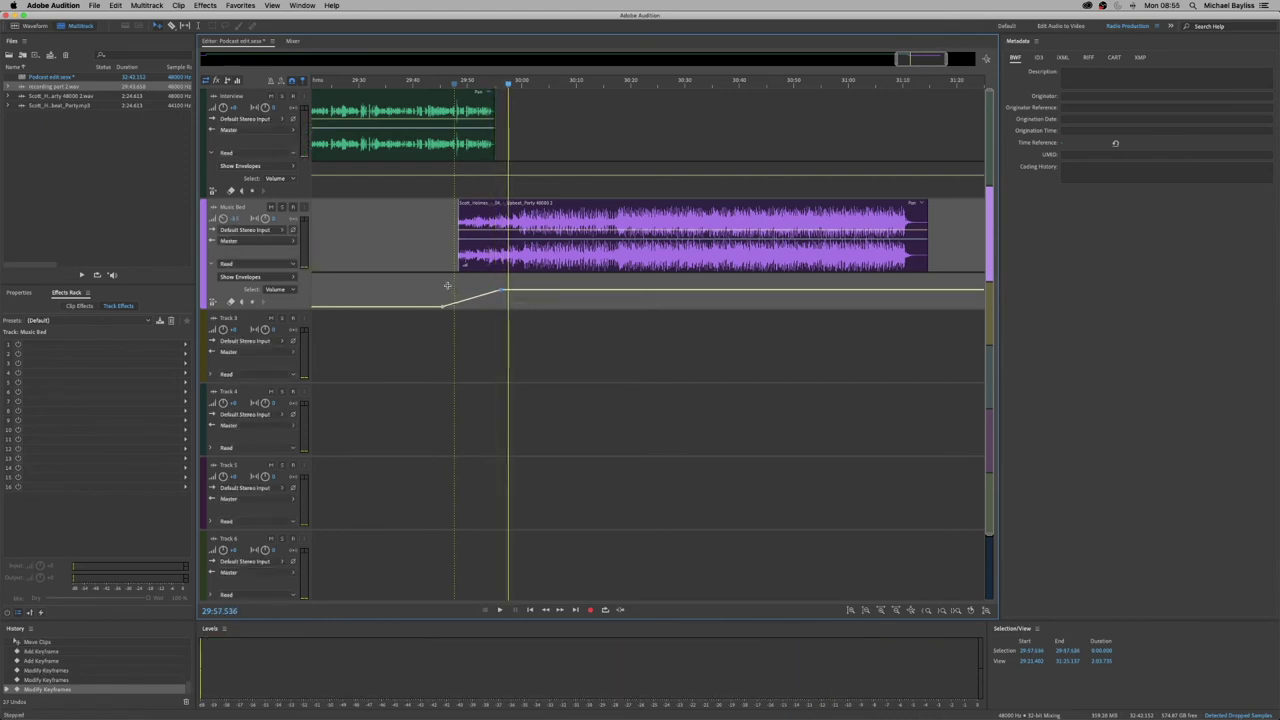
pyautogui.click(432, 88)
pyautogui.press('space')
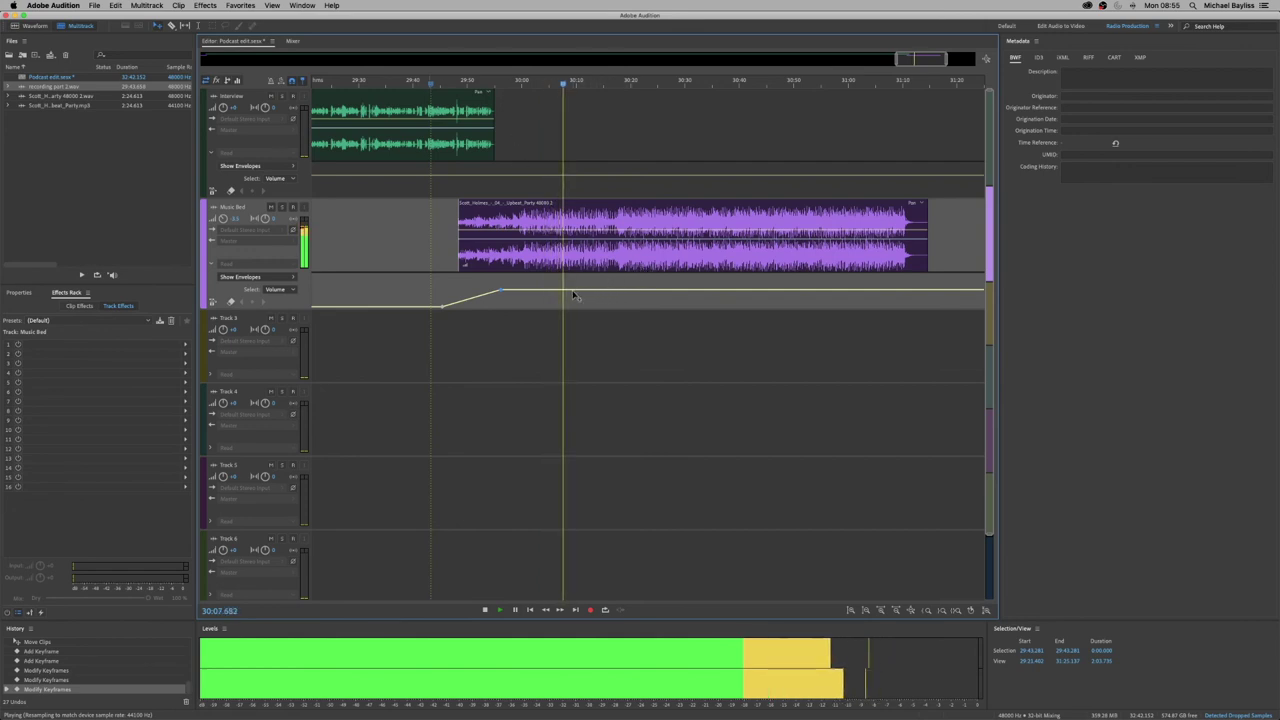
pyautogui.press('space')
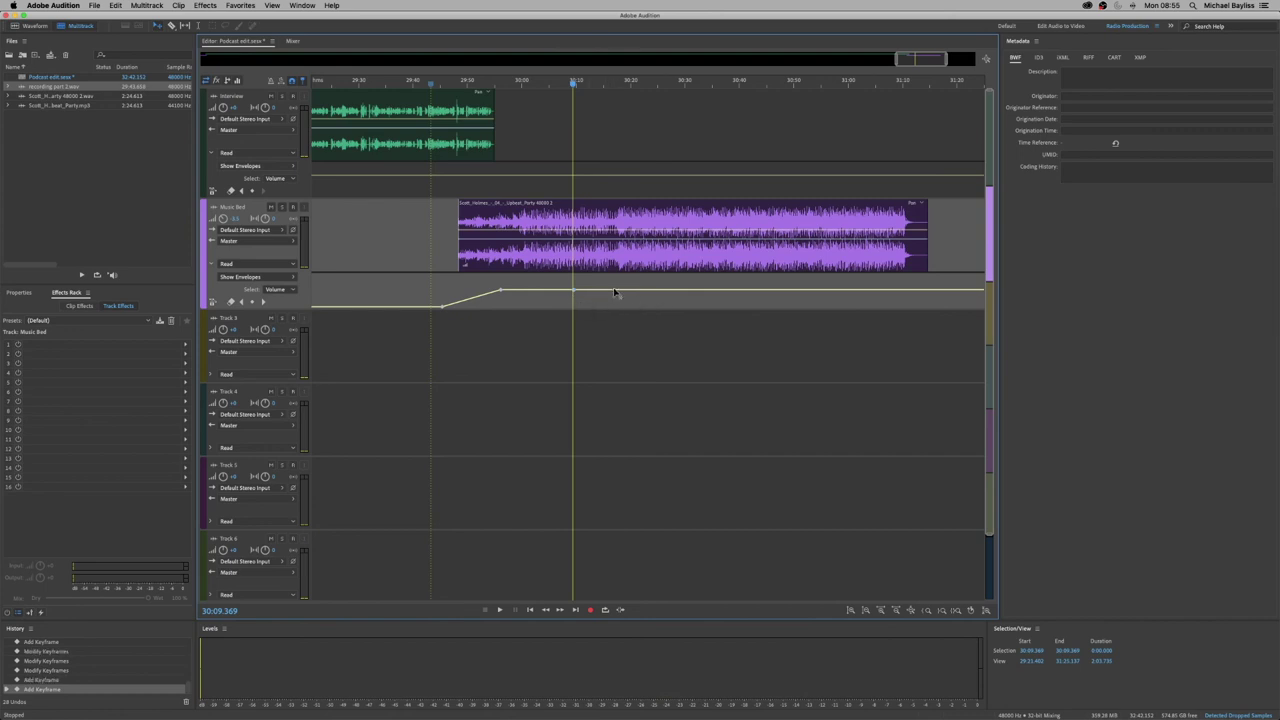
# Add a keyframe on the Music Bed volume envelope after 30:10 to fade the closing music down, and preview it.
pyautogui.moveTo(615, 292); pyautogui.dragTo(621, 306)
pyautogui.press('space')
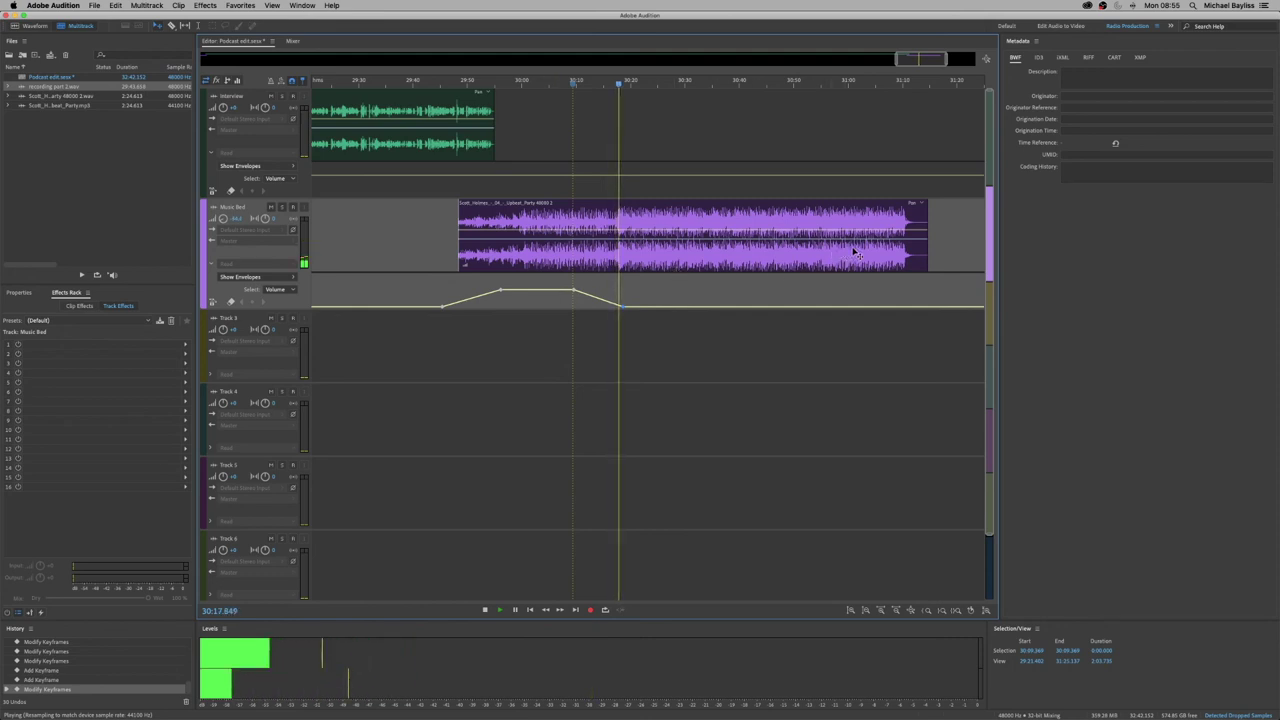
pyautogui.press('space')
# Trim the Music Bed clip's right edge to the playhead near 30:20 and preview the ending.
pyautogui.moveTo(920, 247); pyautogui.dragTo(624, 262)
pyautogui.press('space')
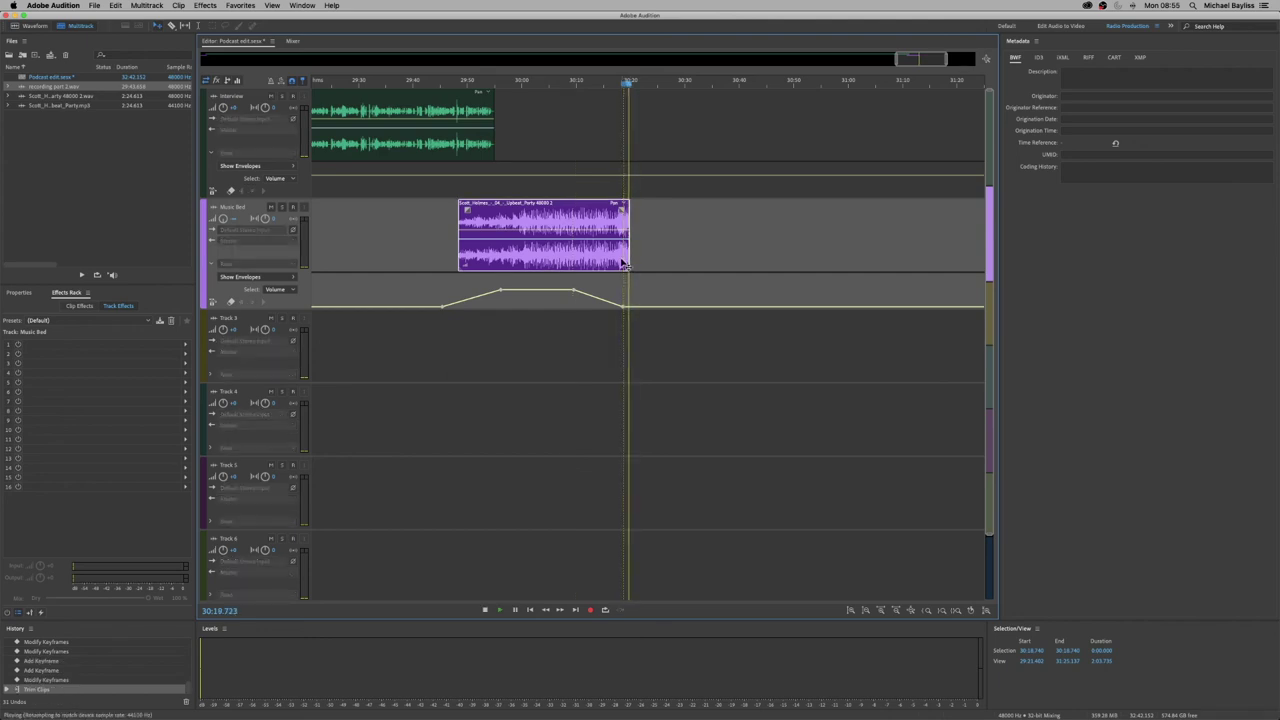
pyautogui.press('space')
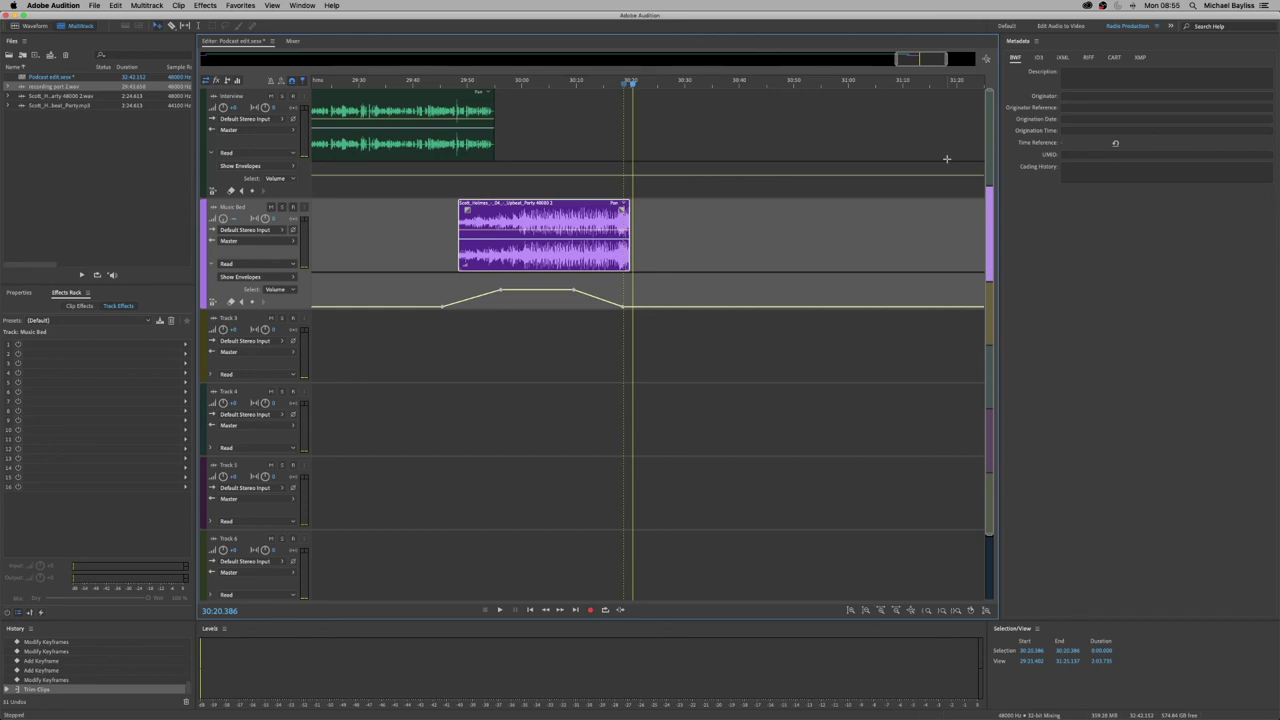
pyautogui.press('\\')
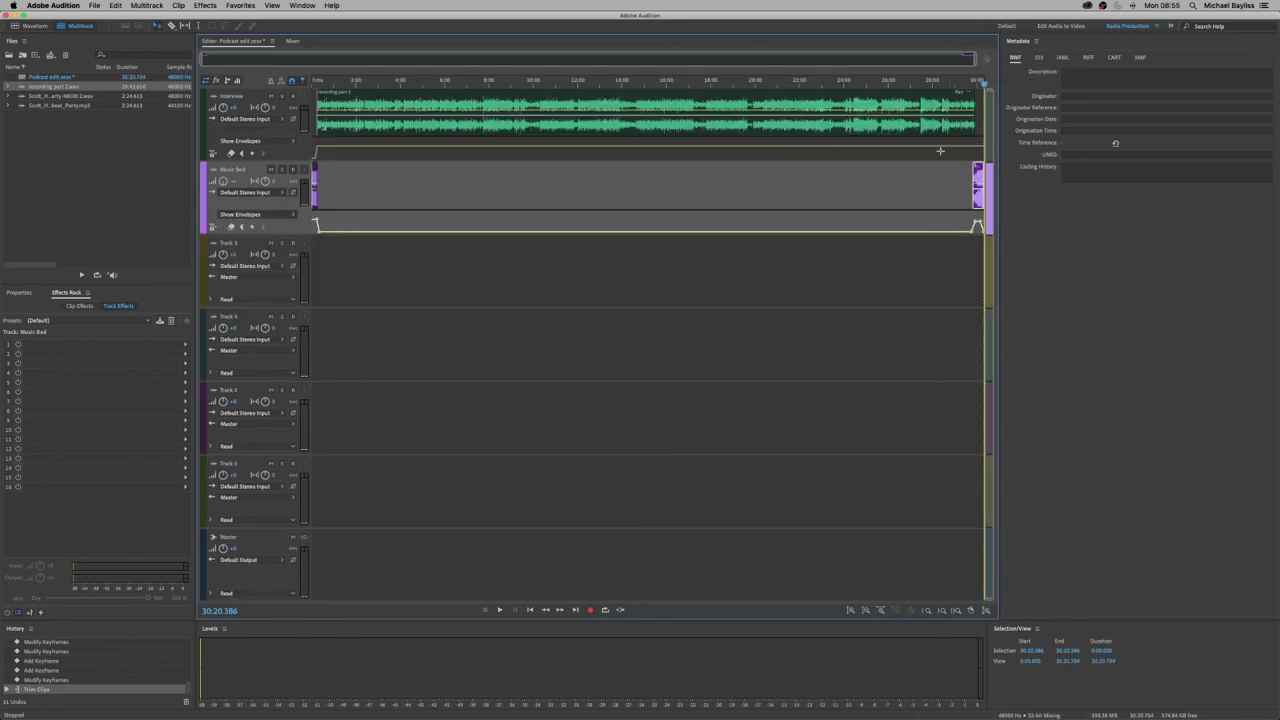
# Select the Interview track in the zoomed-out full-session view.
pyautogui.click(906, 128)
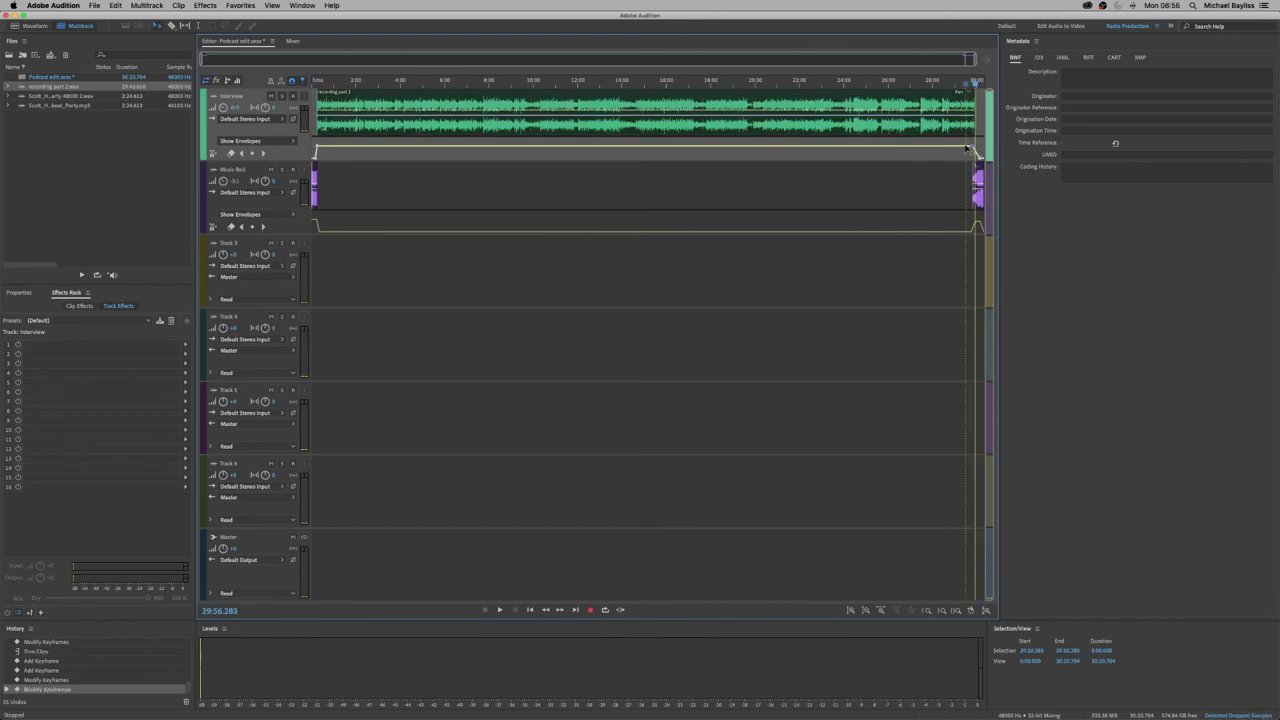
pyautogui.click(94, 5)
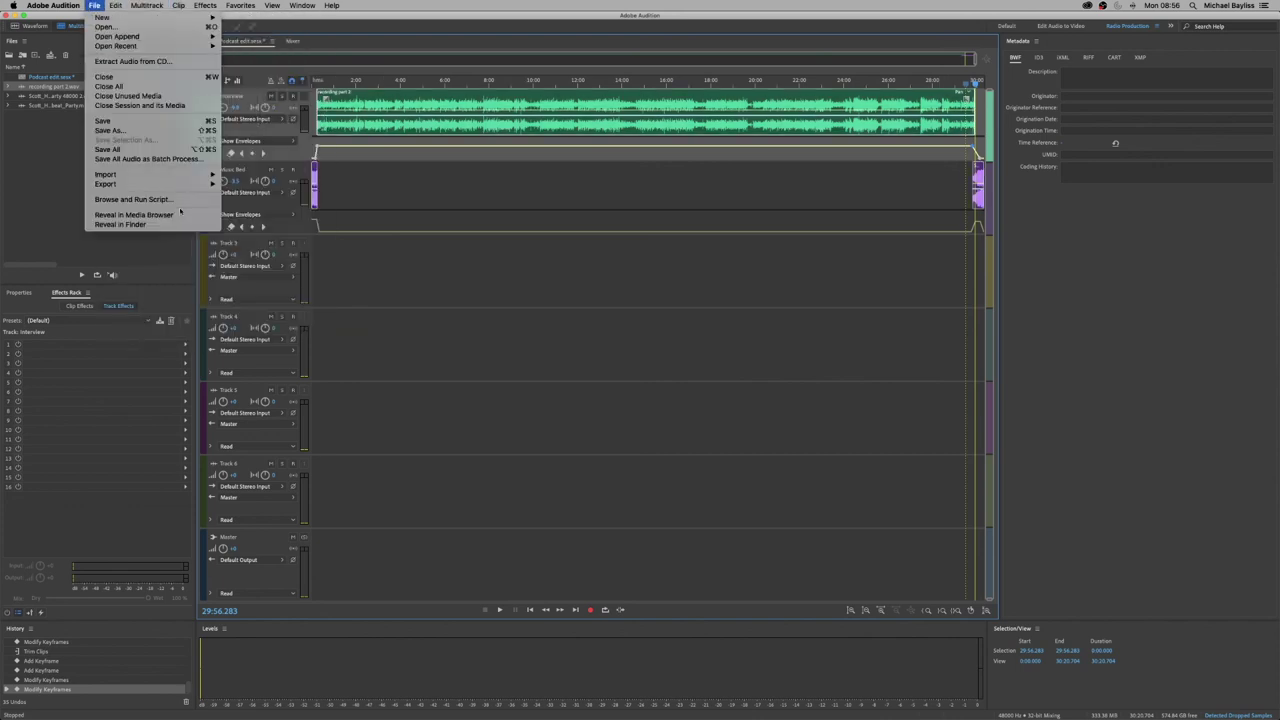
# Start a multitrack mixdown export of the entire session to the Desktop as Wave PCM.
pyautogui.moveTo(105, 184)
pyautogui.moveTo(332, 228)
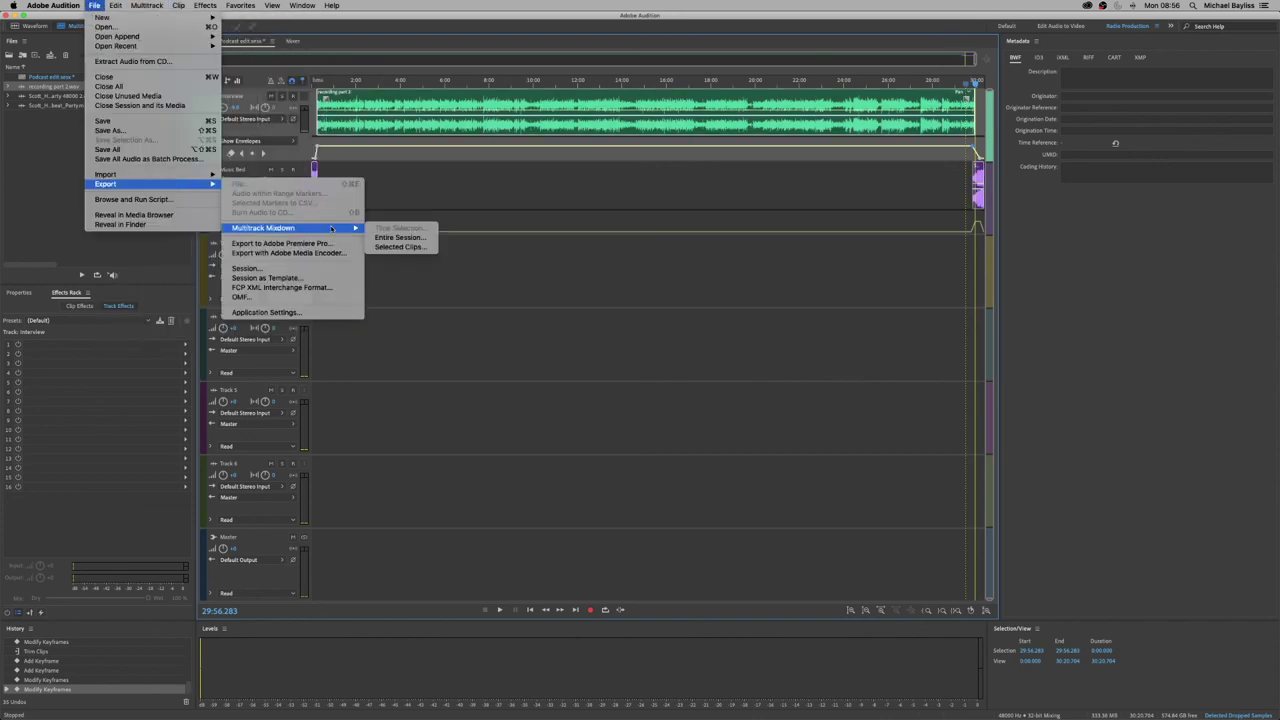
pyautogui.click(411, 242)
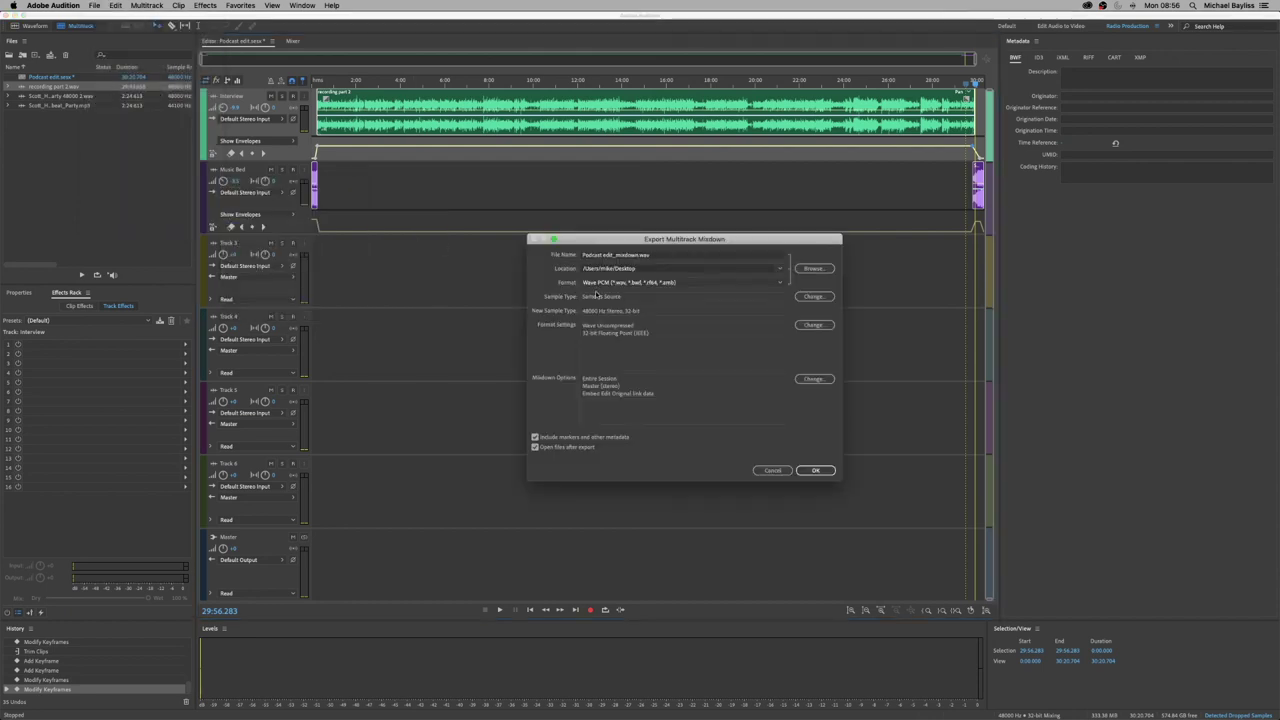
pyautogui.click(648, 268)
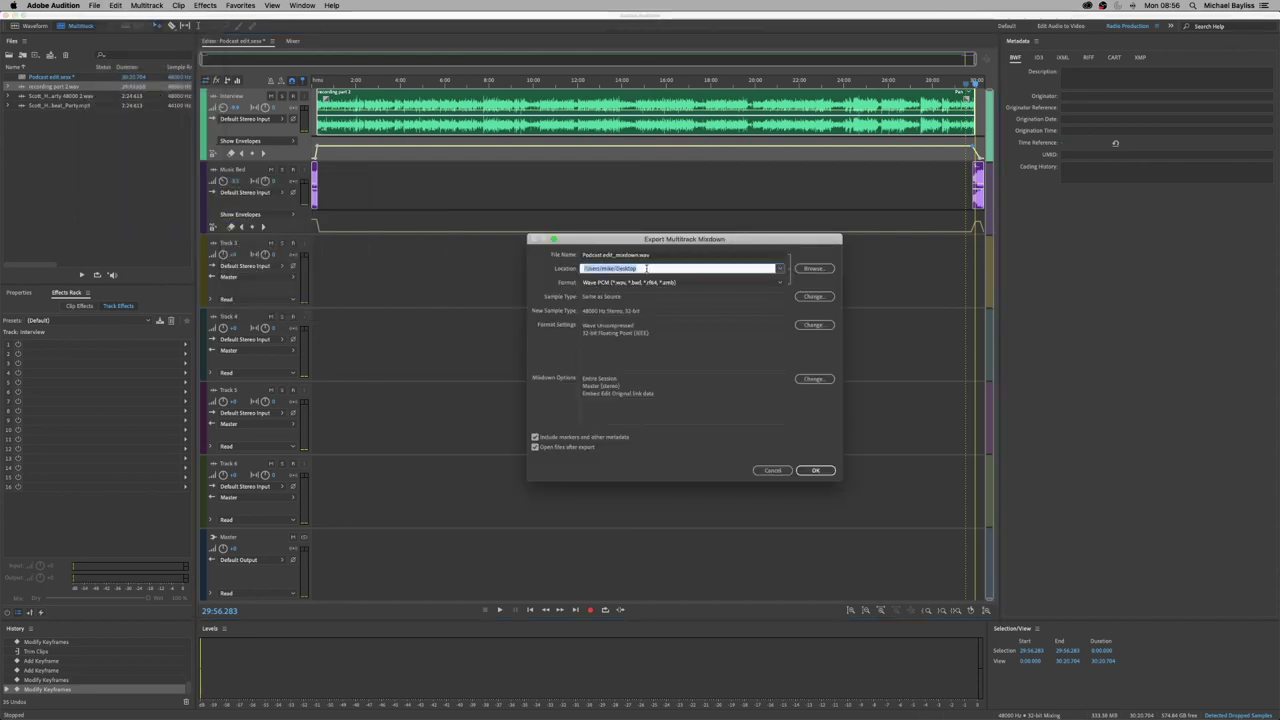
pyautogui.click(701, 286)
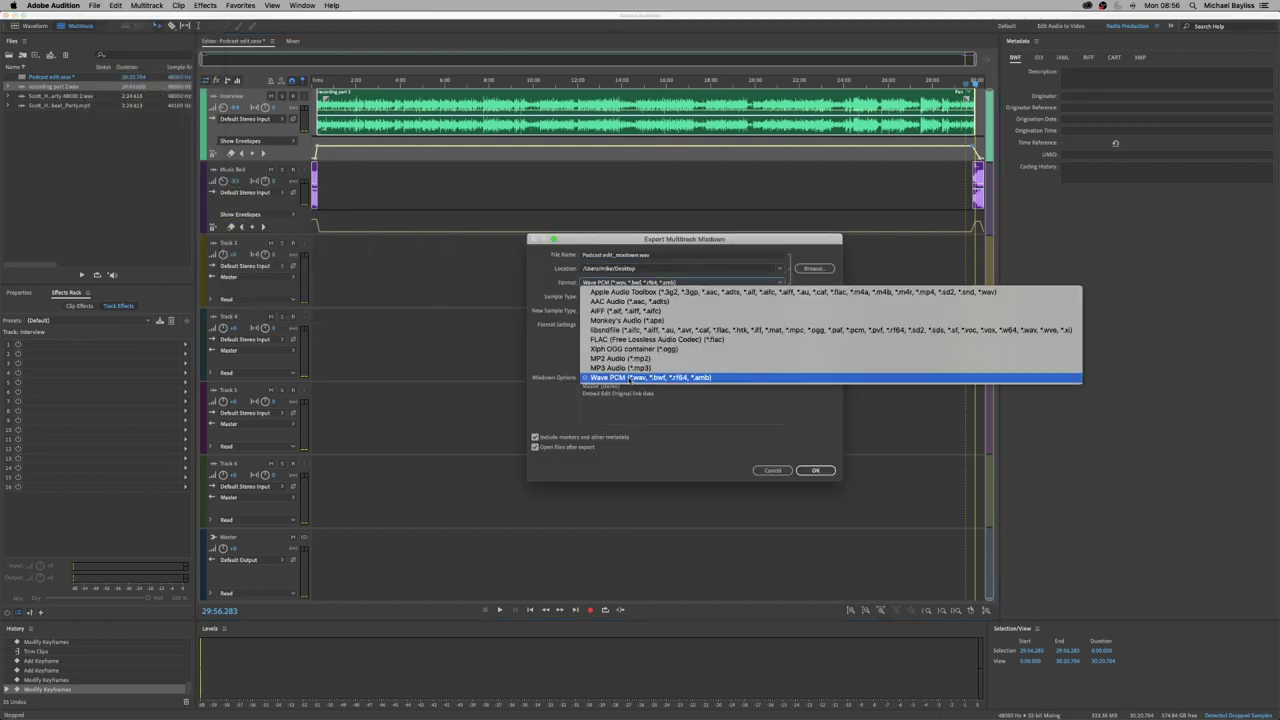
pyautogui.click(700, 371)
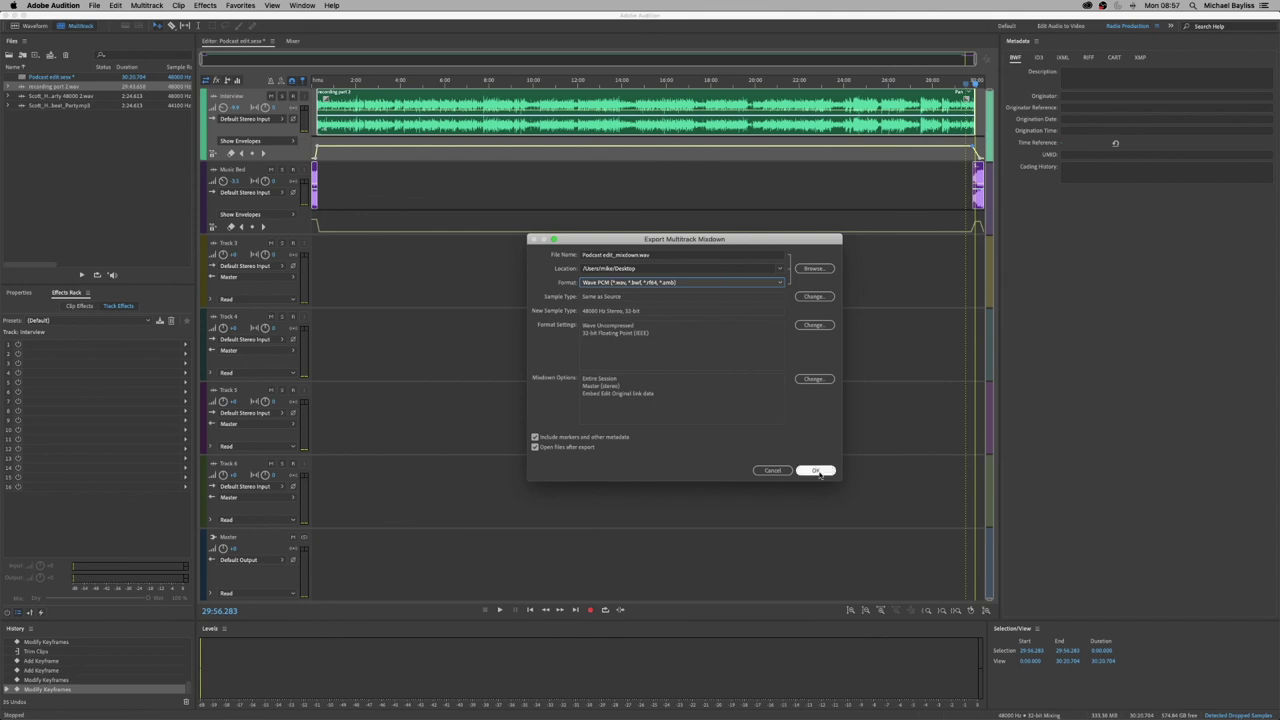
# Set the WAV format to 32-bit Floating Point with RF64 large-file support, then export the mixdown.
pyautogui.click(813, 324)
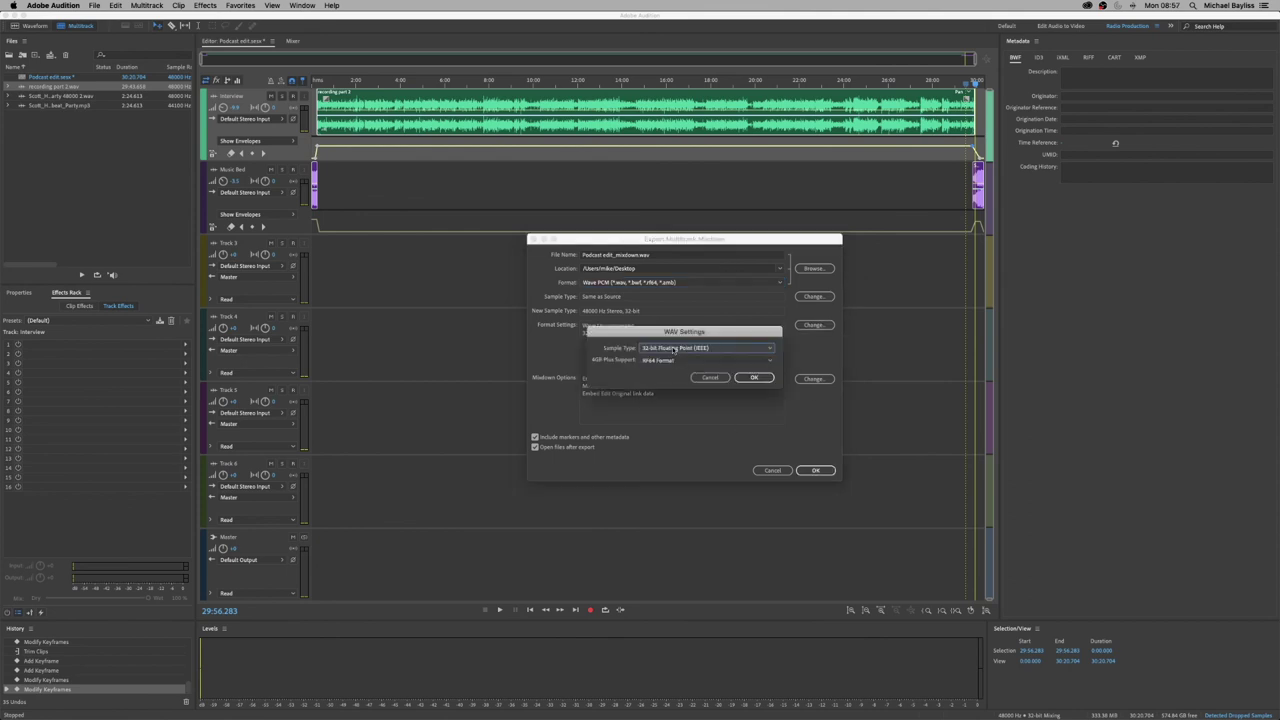
pyautogui.click(676, 348)
pyautogui.click(700, 386)
pyautogui.click(726, 361)
pyautogui.click(700, 366)
pyautogui.click(754, 377)
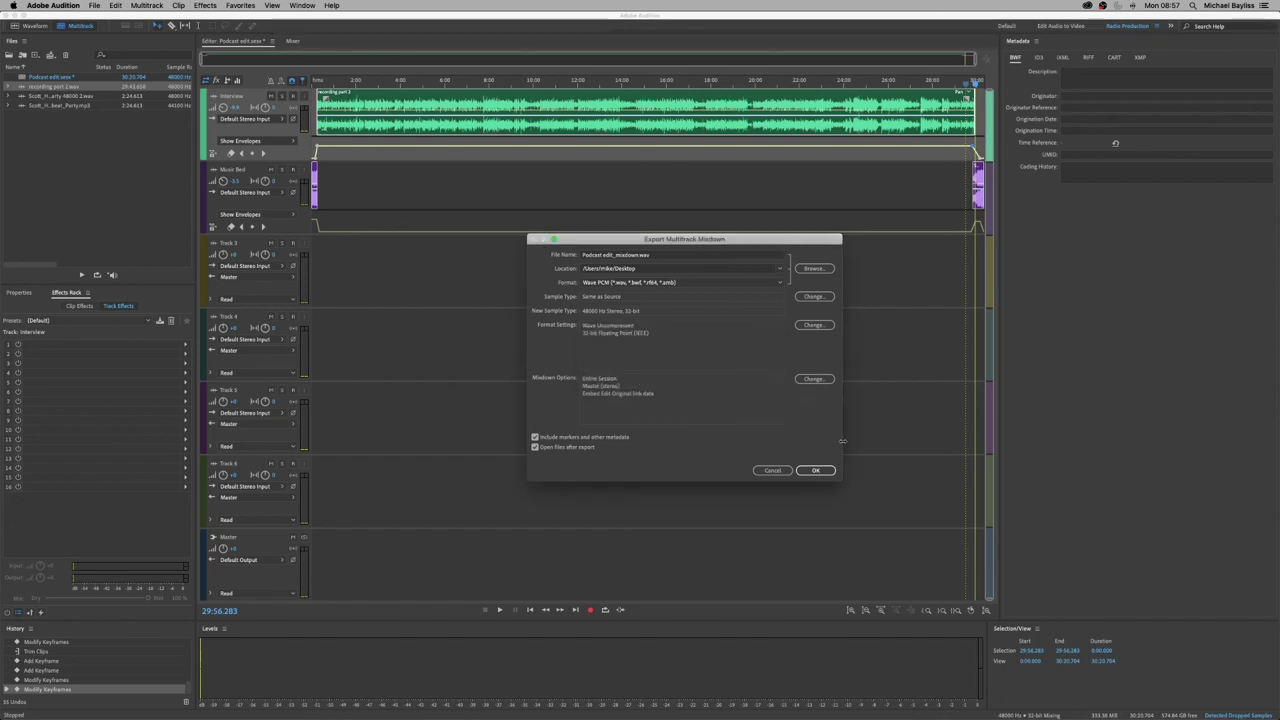
pyautogui.click(816, 470)
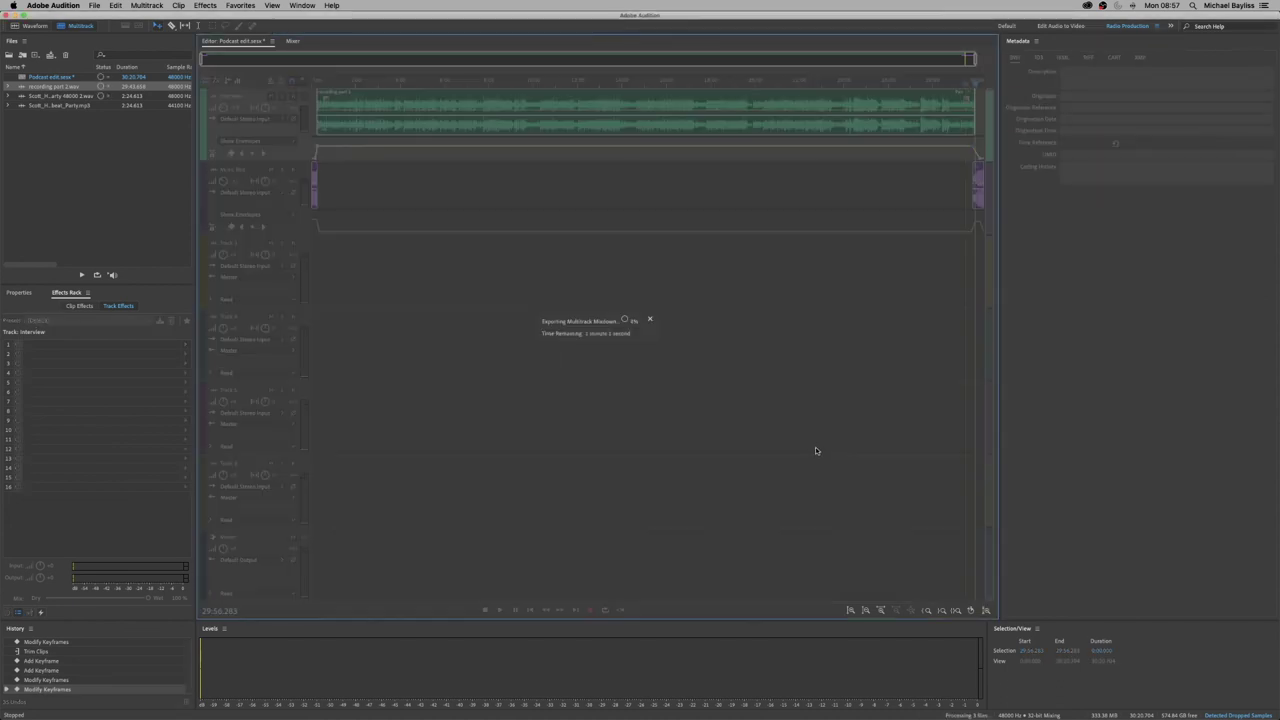